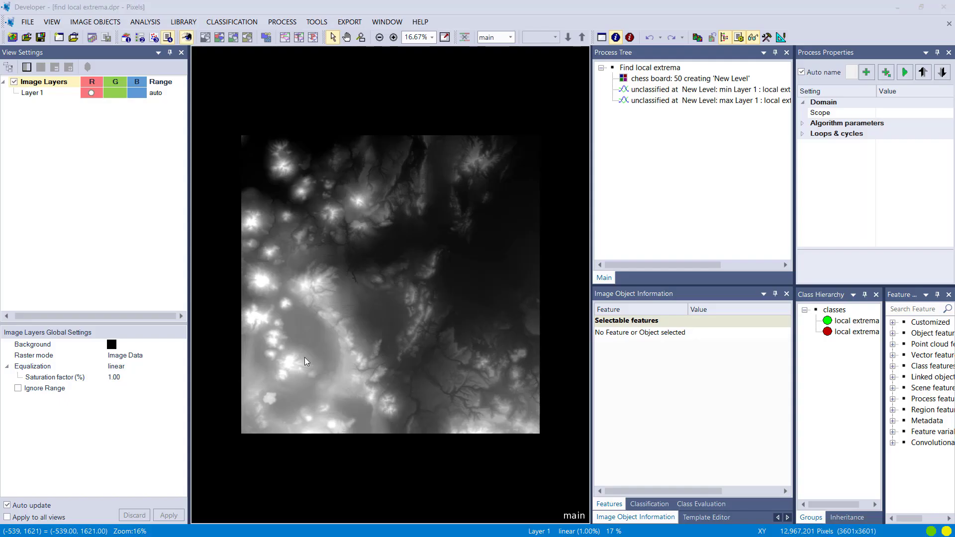
Execute the chessboard process to create New Level with 5,329 50-pixel squares.
scroll(330, 327, up, 3)
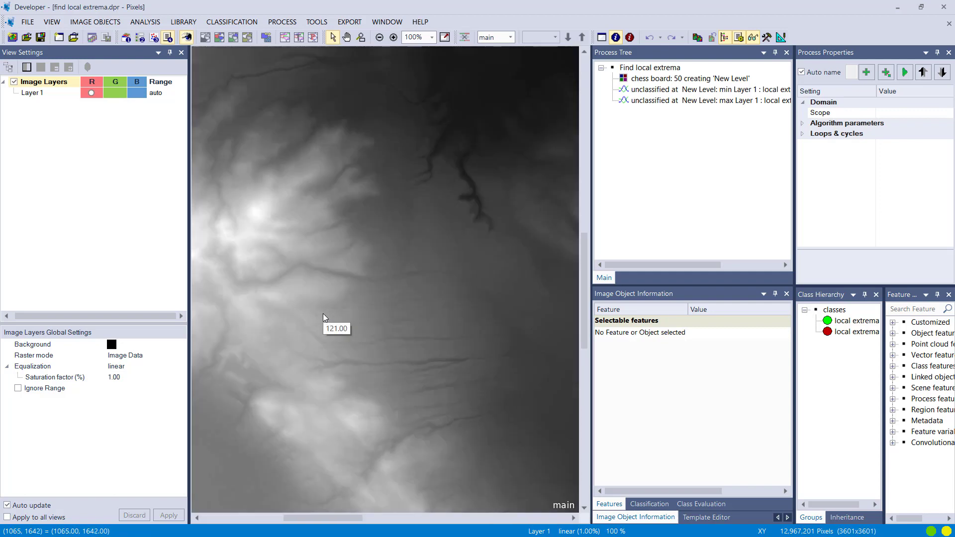
scroll(323, 317, down, 1)
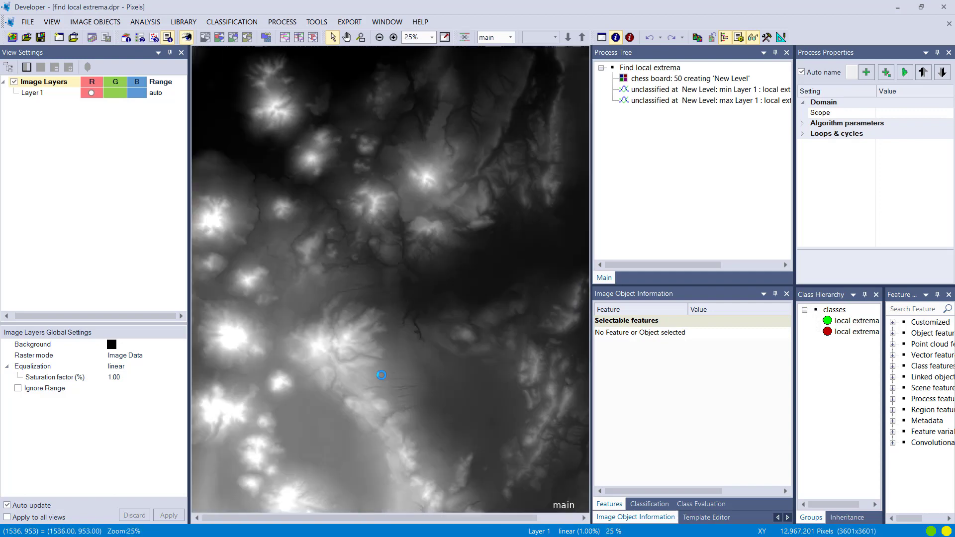
scroll(328, 381, down, 1)
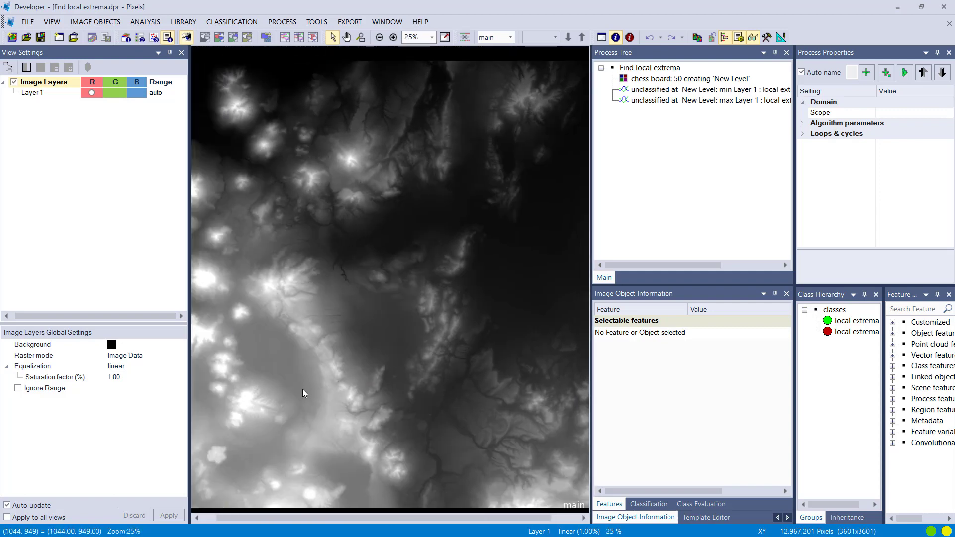
scroll(303, 389, down, 1)
right_click(641, 78)
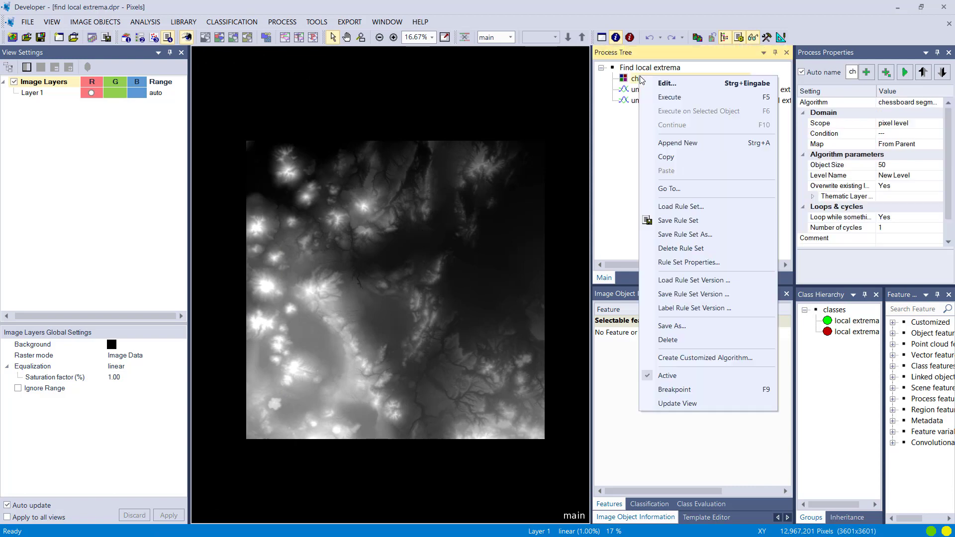
click(673, 97)
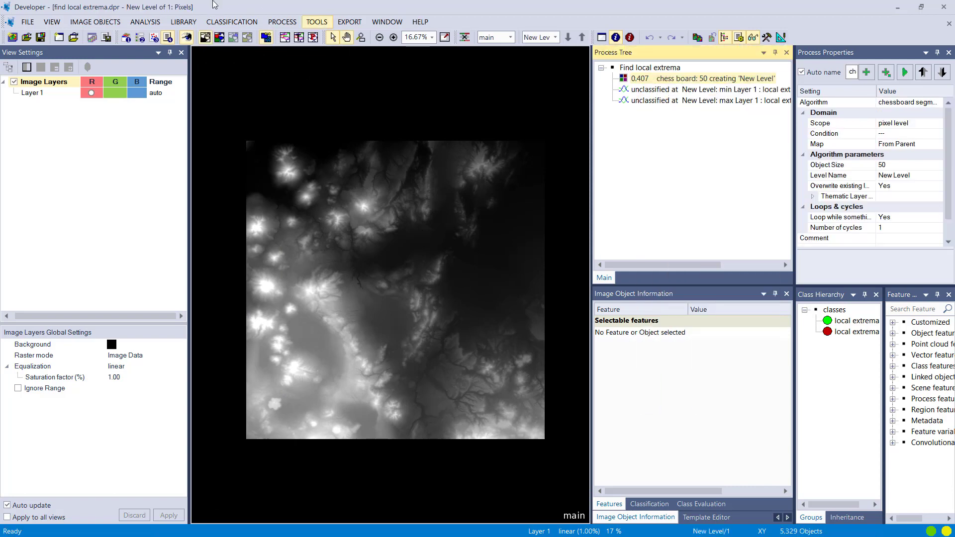
Show object outlines and classification colours, then inspect one 2500-pixel square object.
click(285, 38)
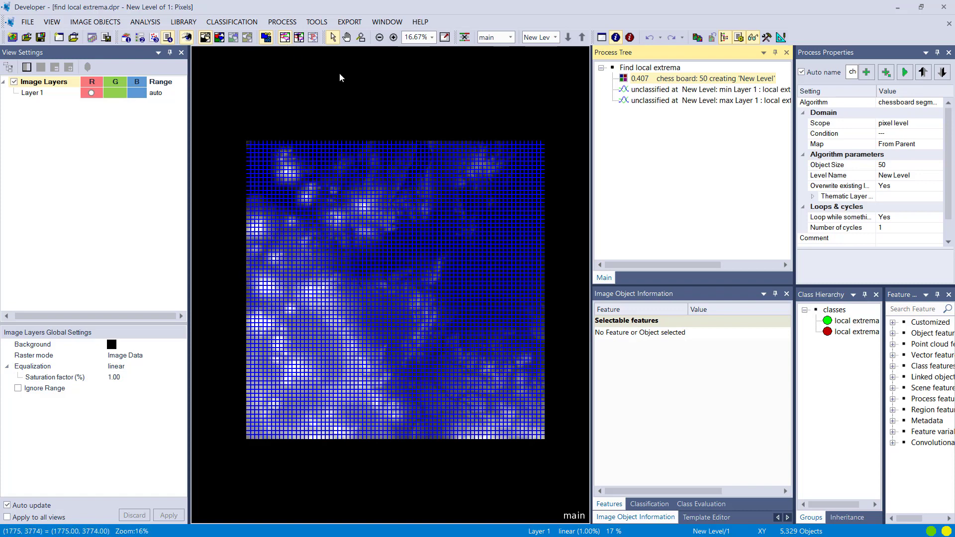
click(219, 37)
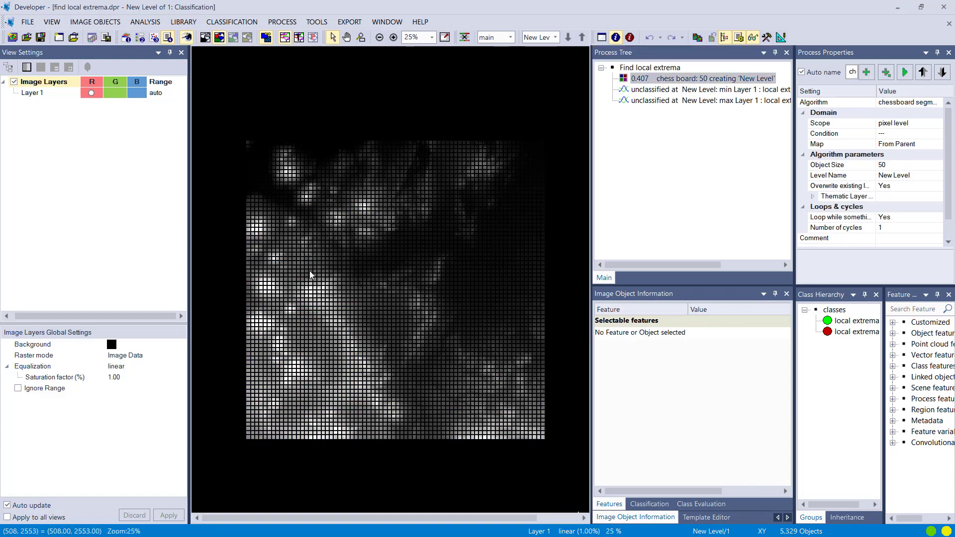
click(337, 411)
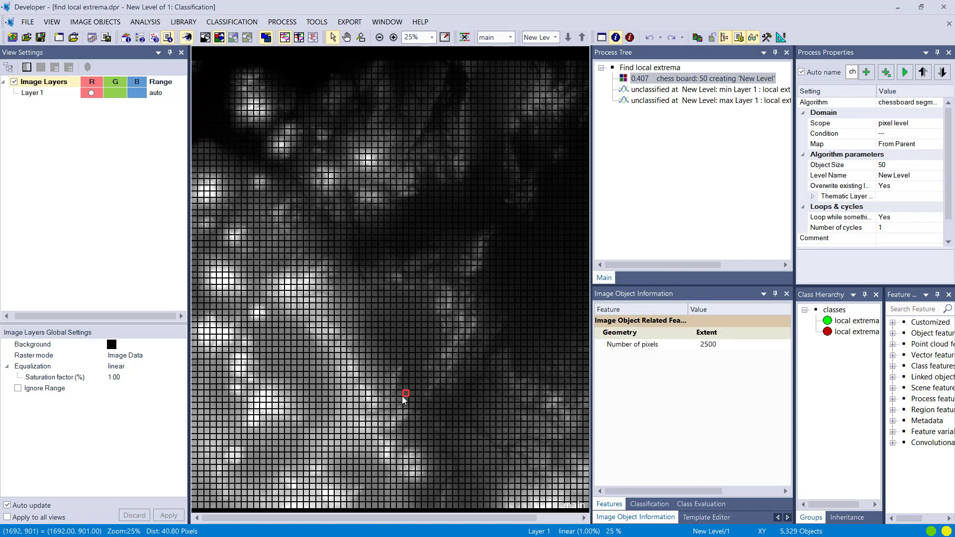
click(697, 91)
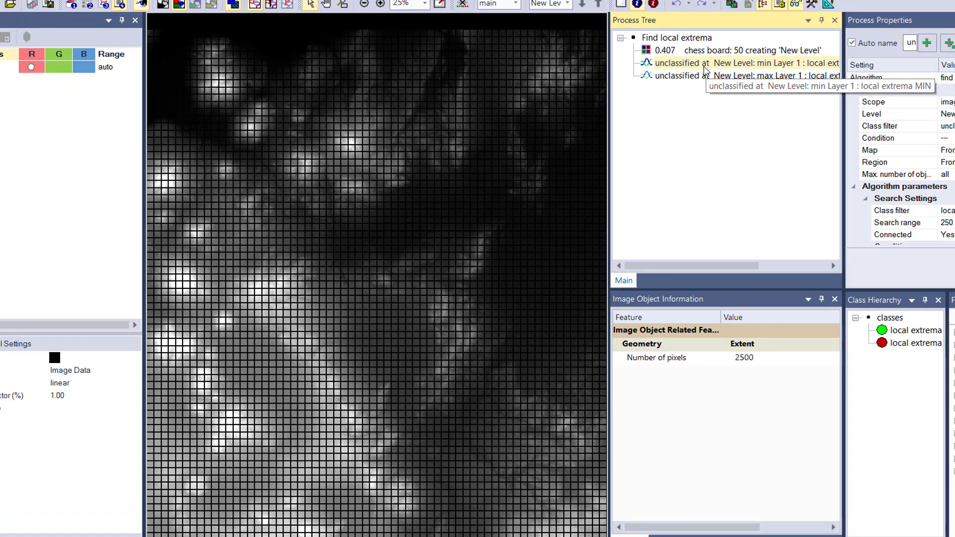
Run the 'min Layer 1' local extrema search (range 250, Mean Layer 1), marking red minima.
double_click(684, 94)
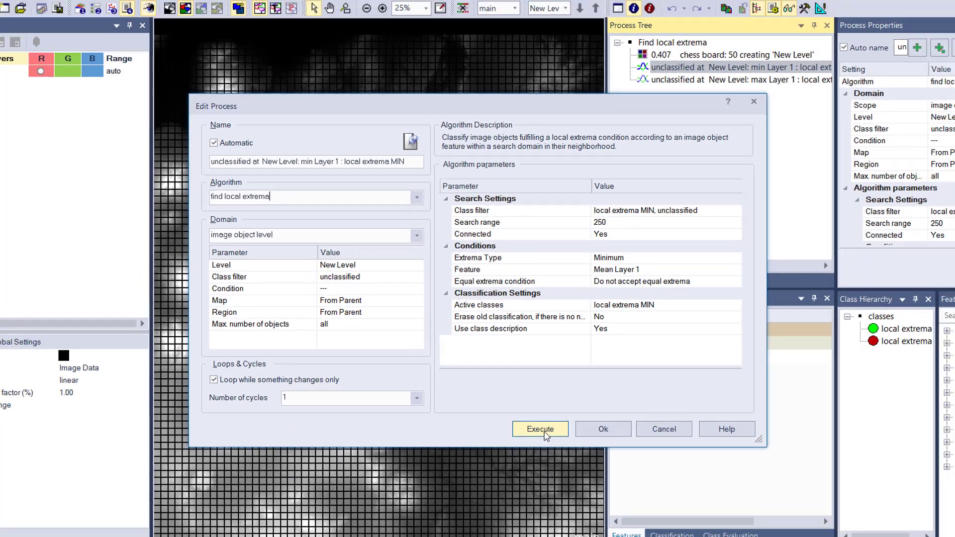
click(560, 483)
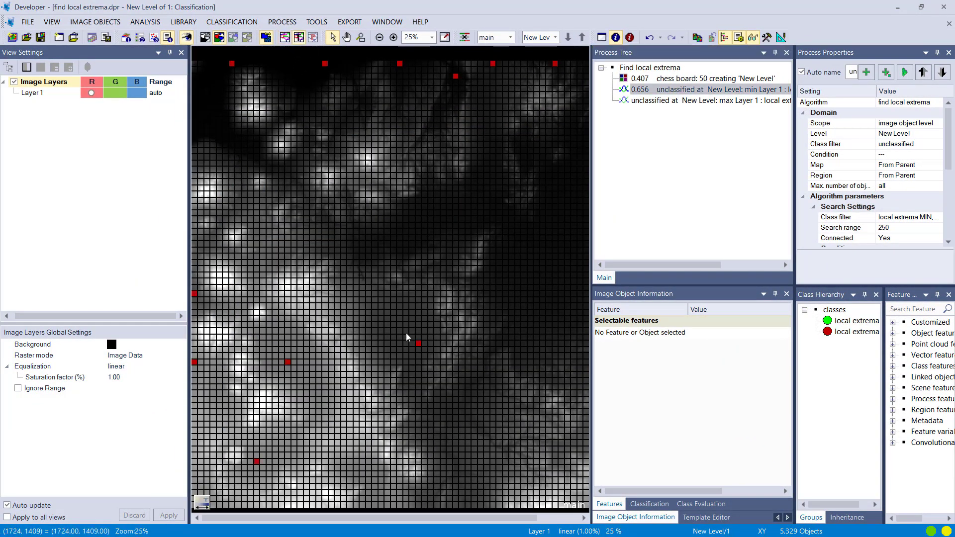
scroll(406, 333, down, 1)
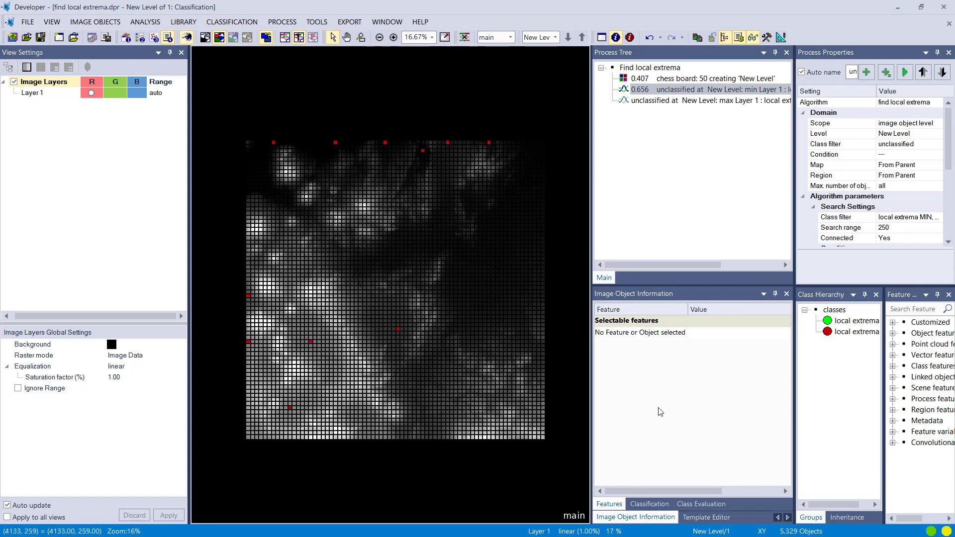
Limit the 'max Layer 1' active classes to local extrema MAX and execute it, marking green peaks.
click(664, 100)
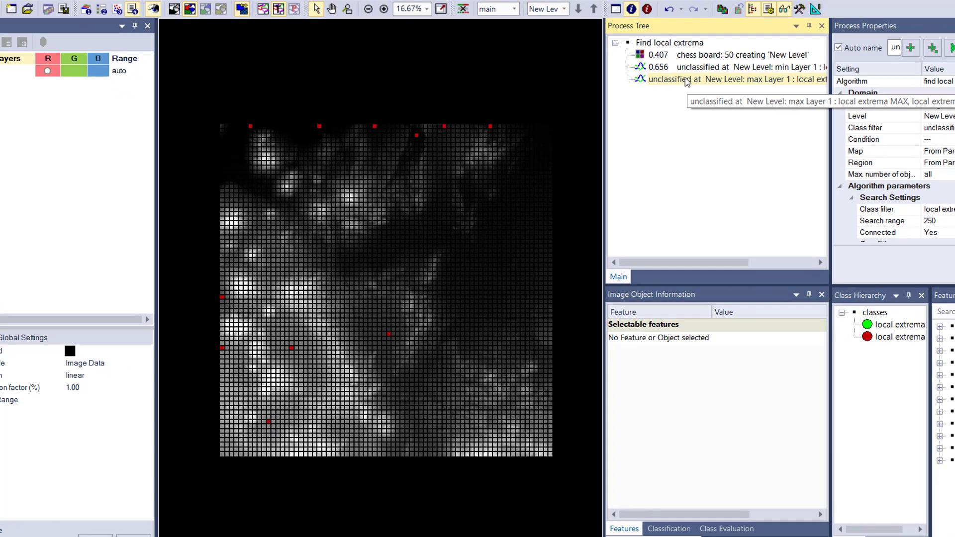
double_click(664, 101)
click(351, 205)
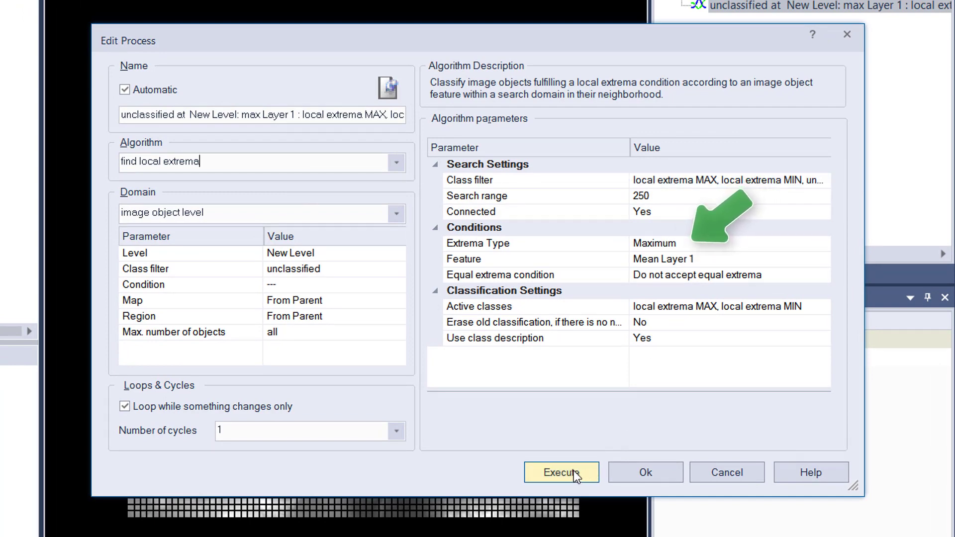
click(823, 305)
click(827, 306)
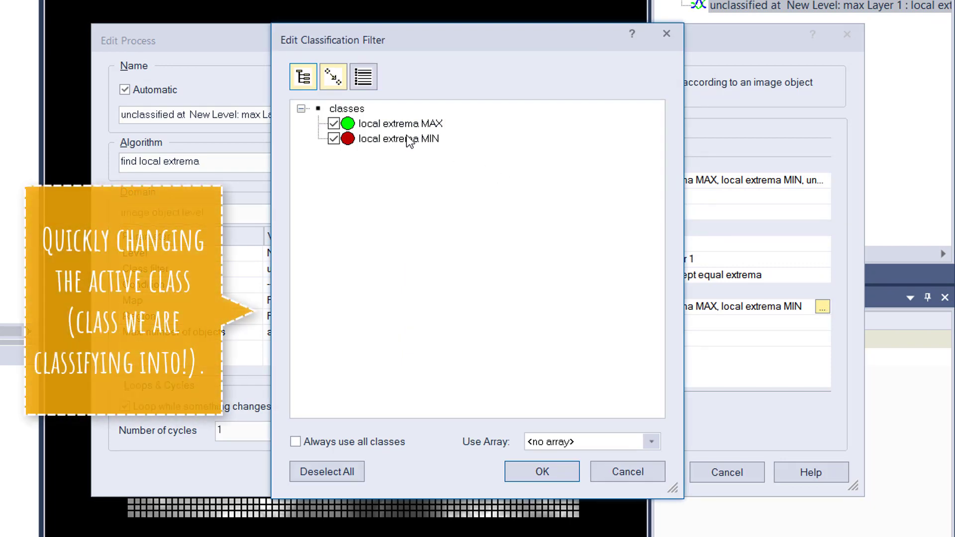
click(550, 473)
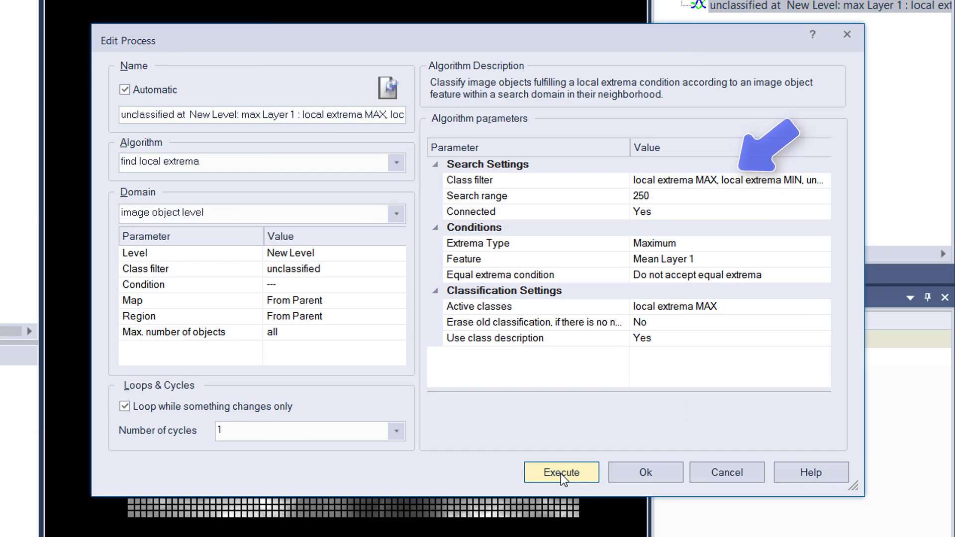
click(560, 473)
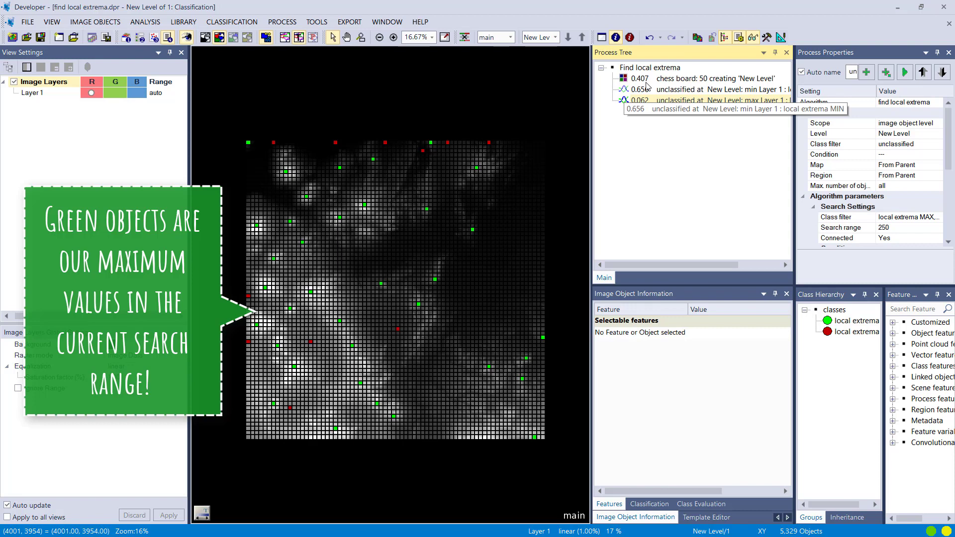
Set search range 100 on both the minimum and maximum searches and execute each.
double_click(646, 89)
click(613, 227)
text(100)
click(533, 408)
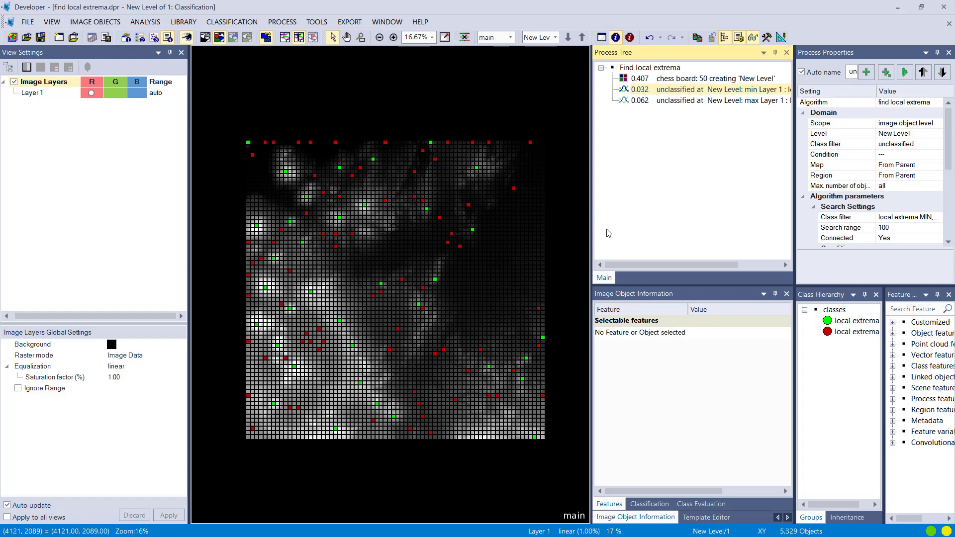
double_click(651, 101)
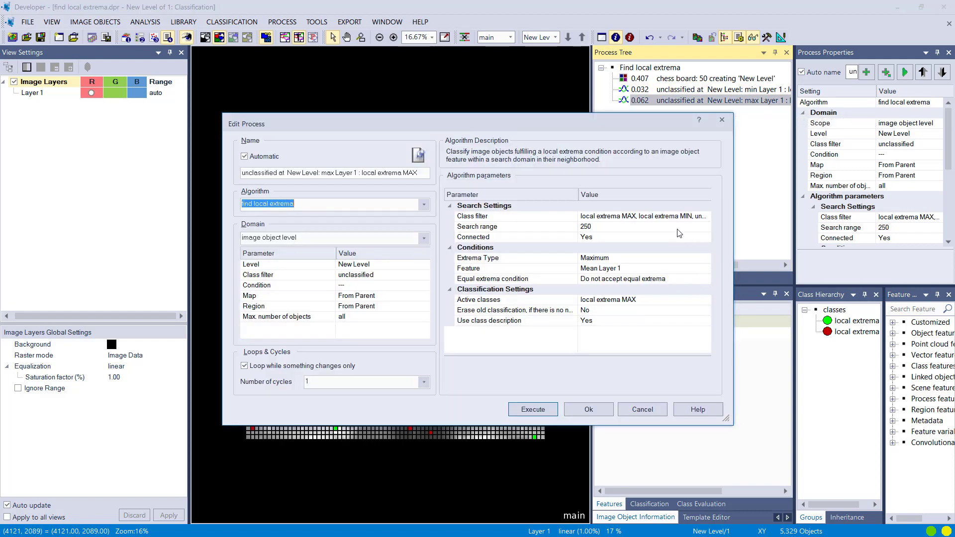
click(676, 228)
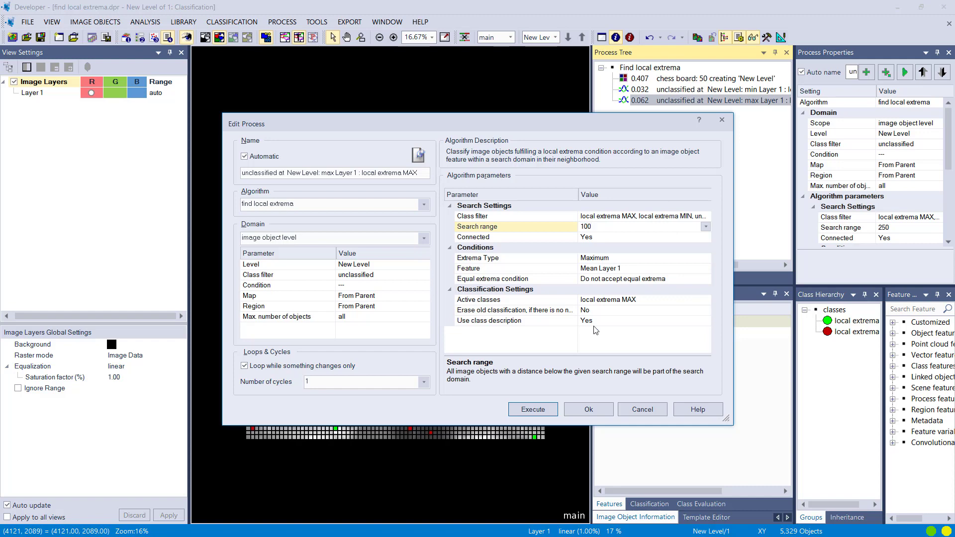
click(545, 415)
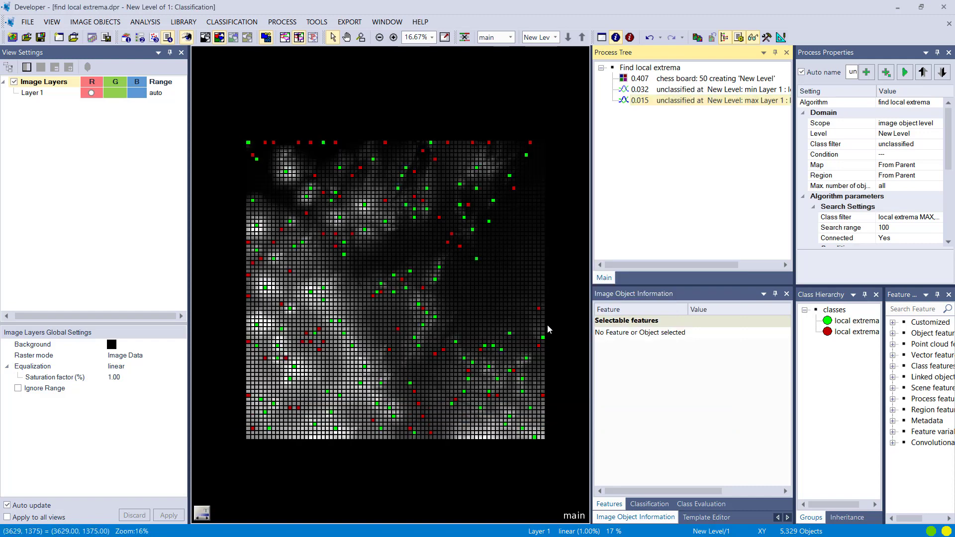
Zoom in, toggle outline and fill display, and inspect a green peak object.
scroll(348, 259, up, 2)
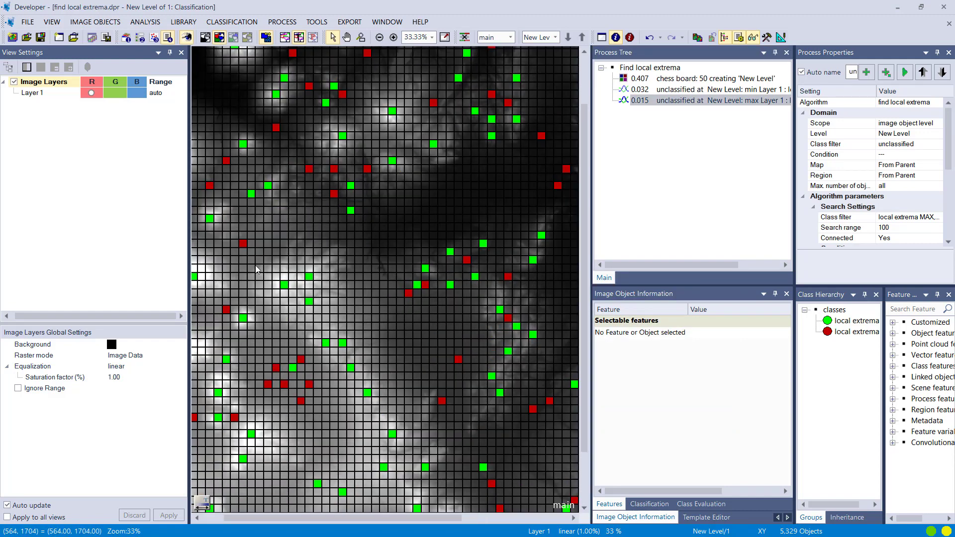
click(313, 38)
scroll(297, 228, up, 1)
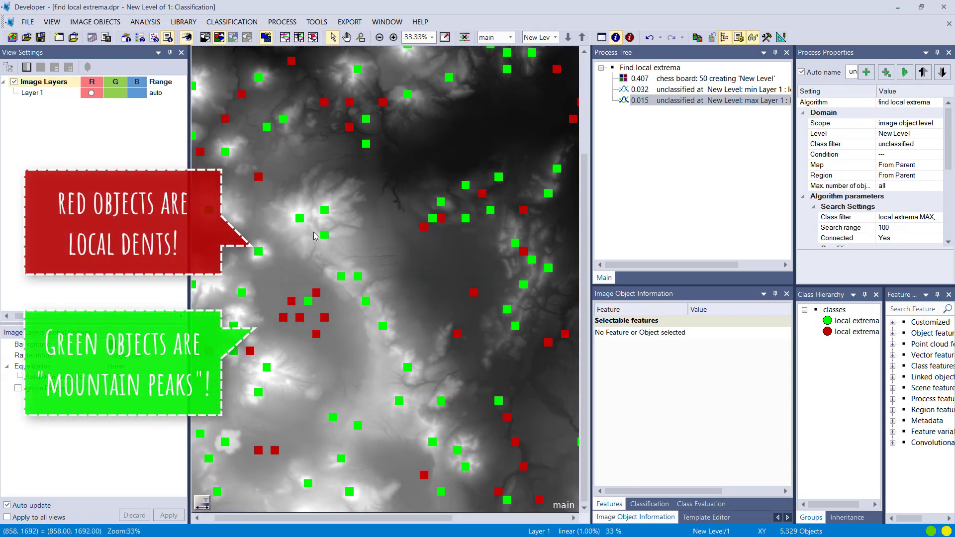
scroll(297, 223, up, 1)
click(301, 218)
click(285, 37)
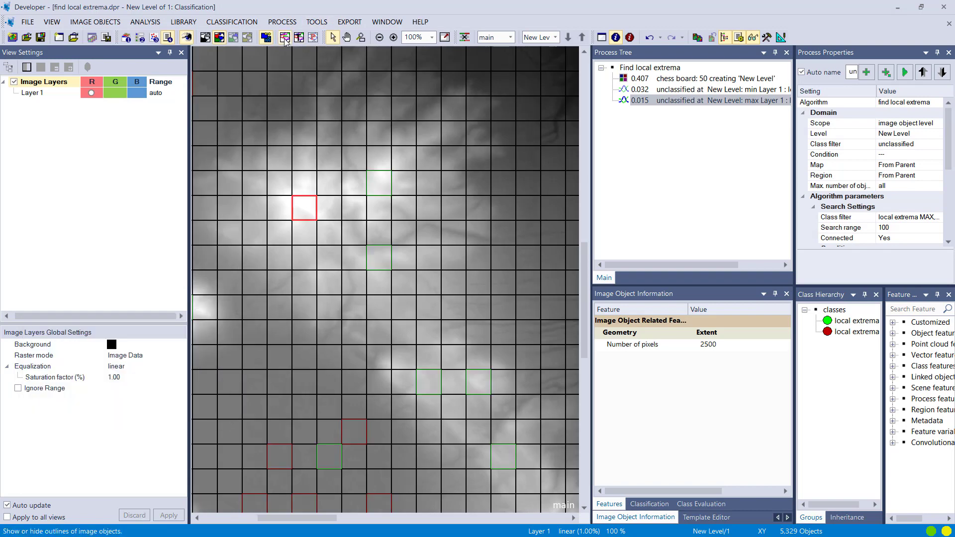
click(299, 37)
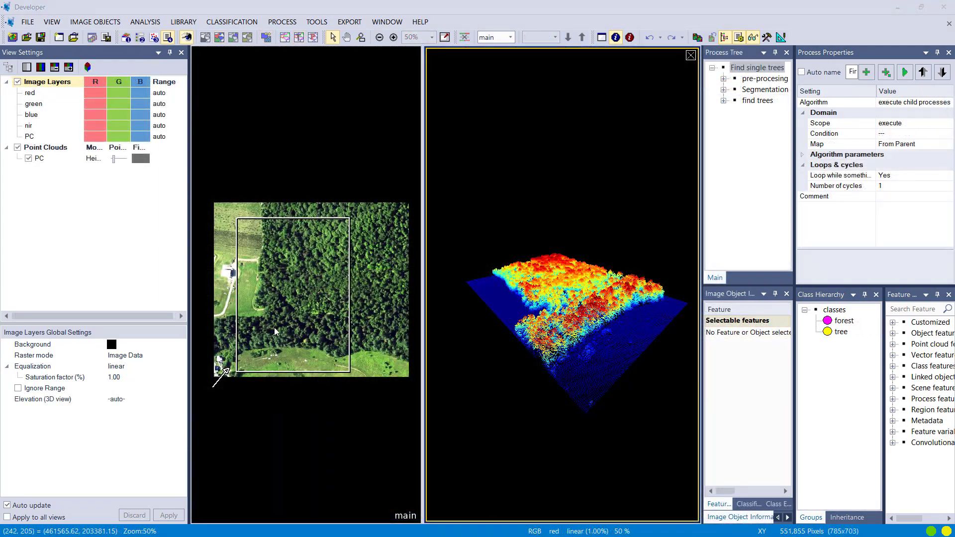
Orbit the 3D point cloud to view the canopy side-on, then activate the 2D image view.
mouse_move(571, 360)
mouse_down()
mouse_move(635, 390)
mouse_move(577, 416)
mouse_move(604, 327)
mouse_move(563, 335)
mouse_up()
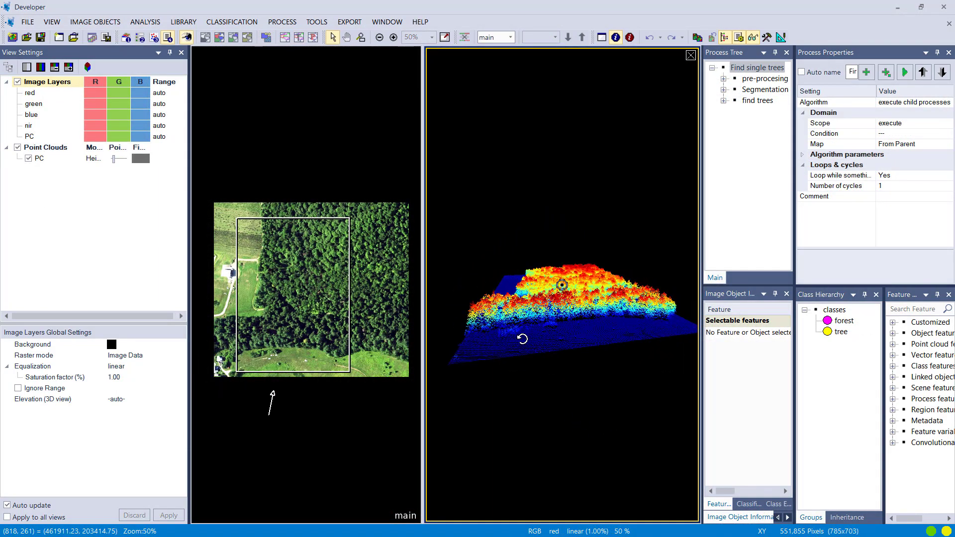
mouse_move(523, 338)
mouse_down()
mouse_move(512, 337)
mouse_move(499, 359)
mouse_move(551, 367)
mouse_move(562, 381)
mouse_up()
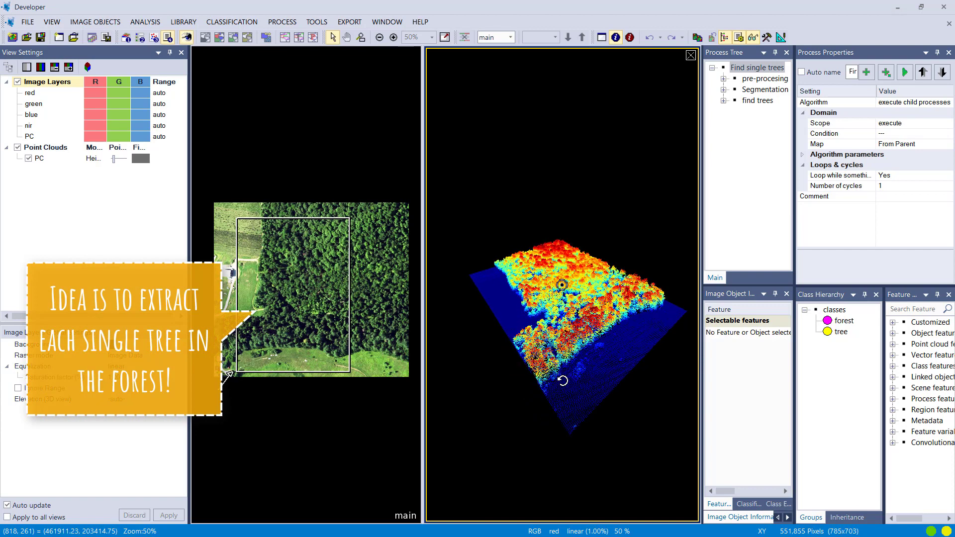
click(252, 135)
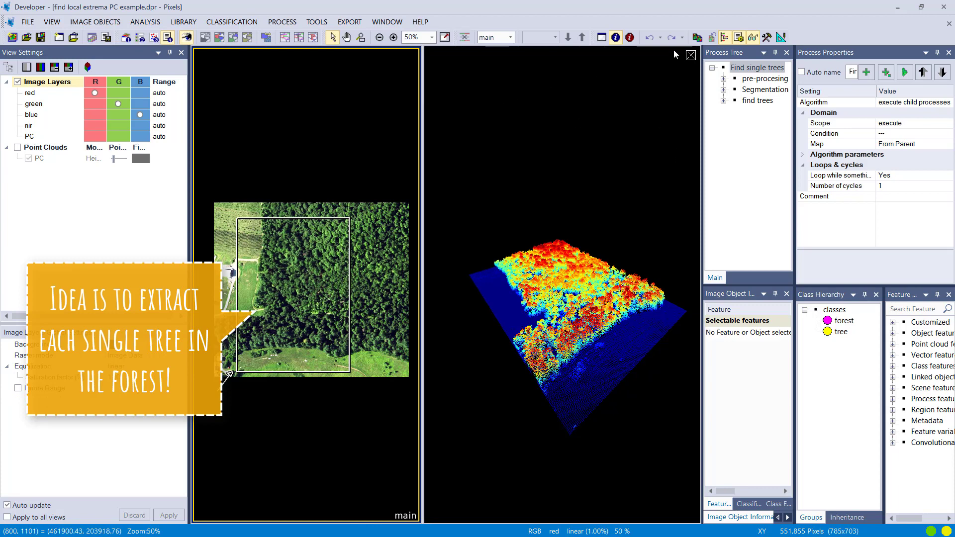
Close the 3D view and execute the rasterize DSM process in the pre-processing group.
click(691, 55)
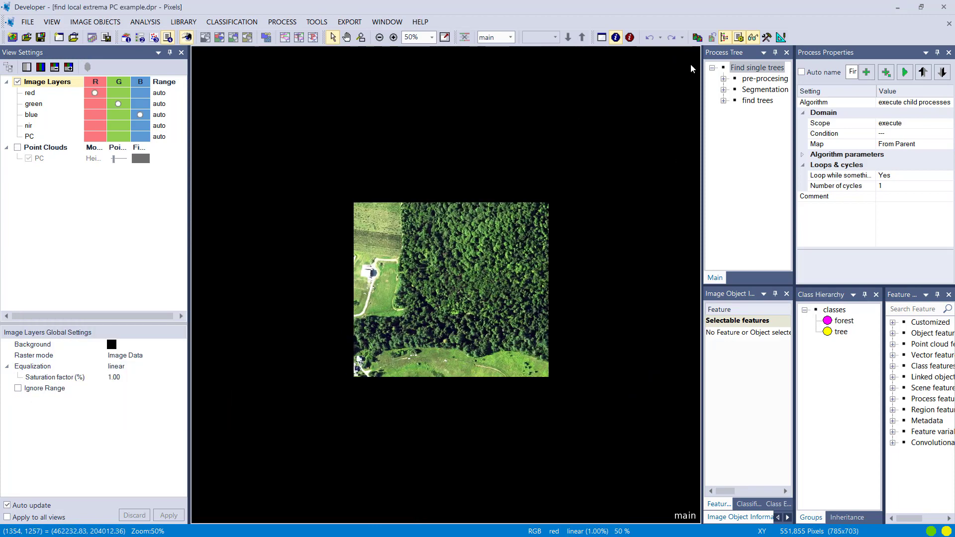
scroll(431, 320, up, 1)
drag(702, 108, 647, 108)
click(668, 79)
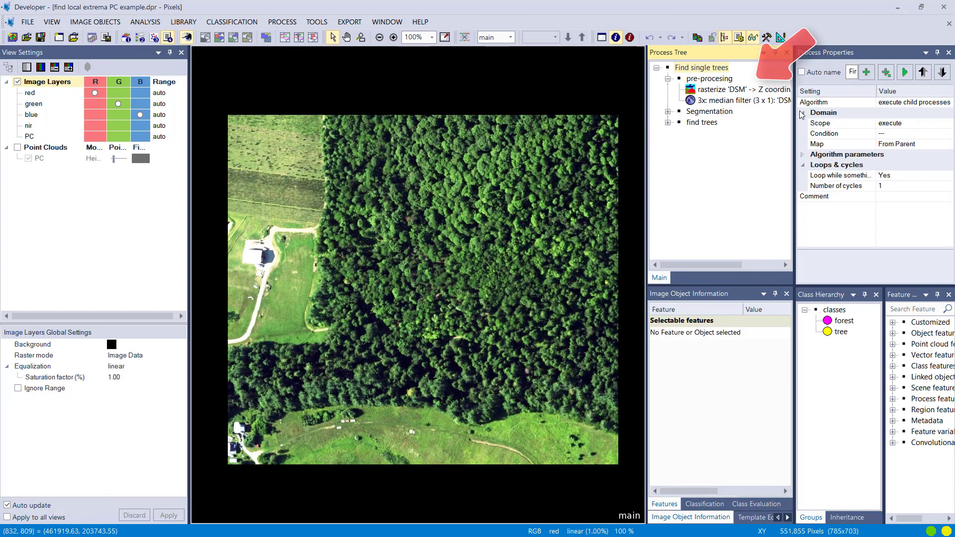
click(717, 90)
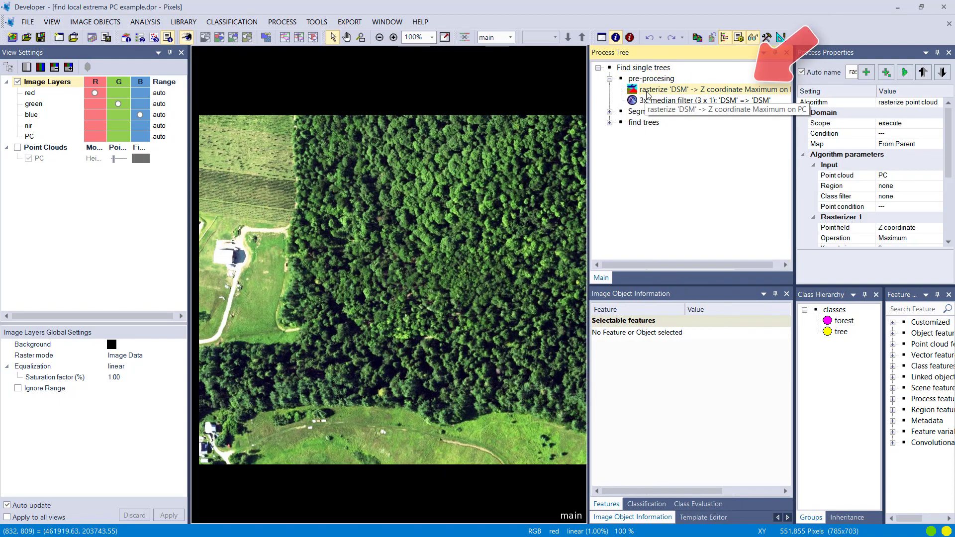
right_click(649, 92)
click(667, 109)
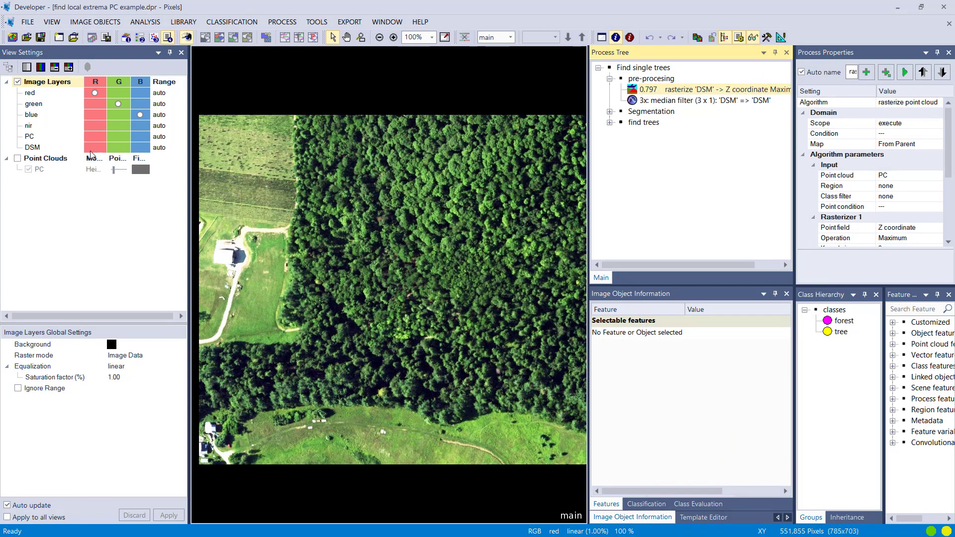
Show the DSM in greyscale and smooth it with the 3x3 median filter.
click(95, 147)
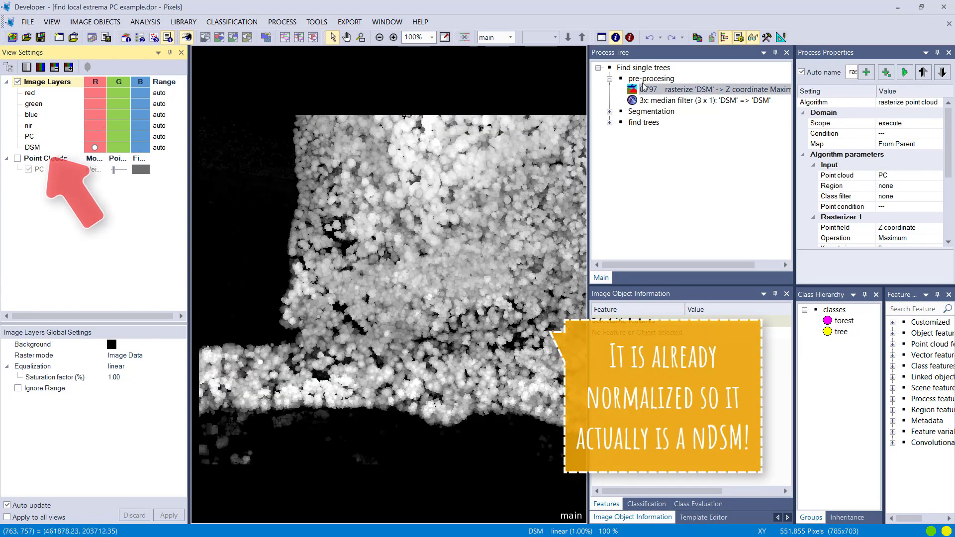
right_click(646, 102)
click(668, 116)
scroll(402, 201, up, 2)
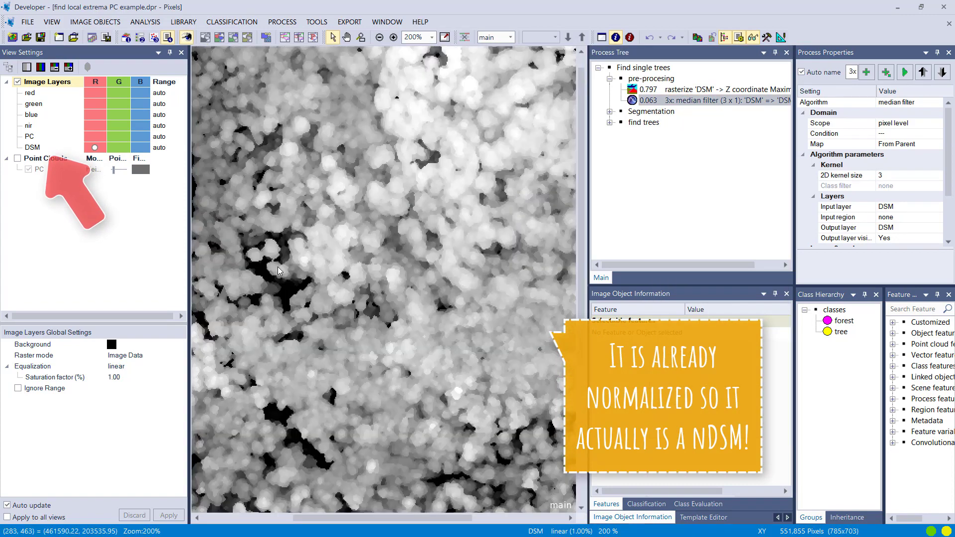
drag(278, 267, 344, 227)
Run the threshold segmentation into New Level and show object outlines over the DSM.
click(610, 112)
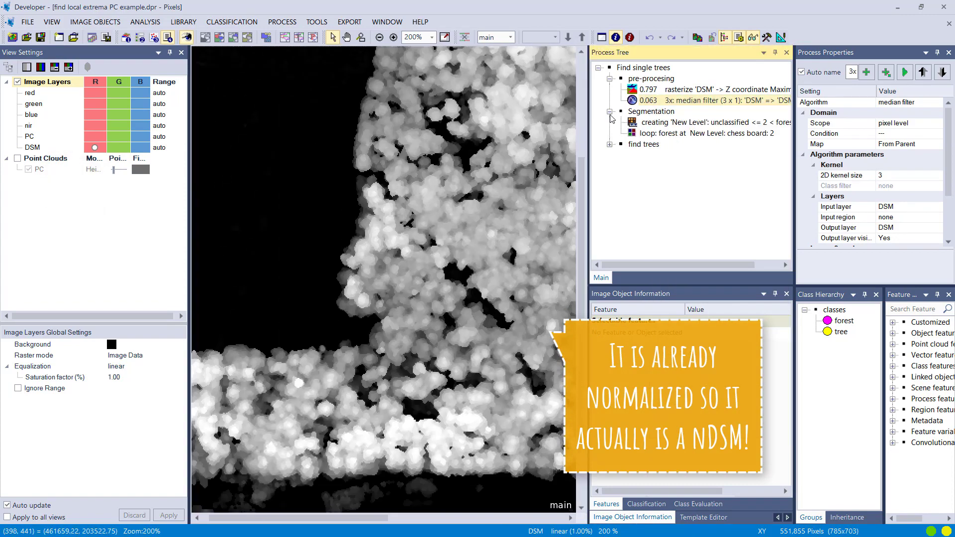
right_click(667, 122)
click(676, 134)
click(299, 37)
click(298, 37)
drag(398, 279, 601, 129)
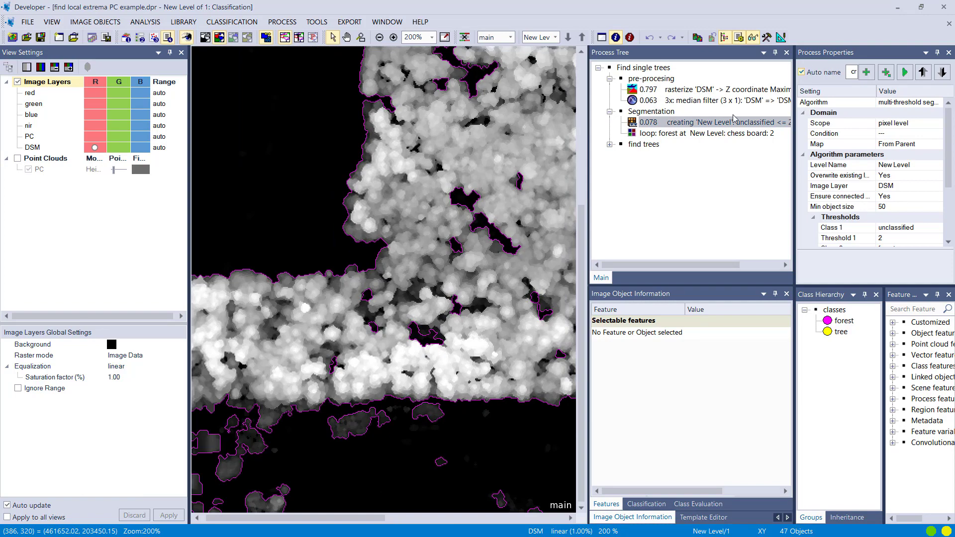
Execute the chessboard loop, creating 98,072 size-2 forest objects, and inspect one.
right_click(698, 137)
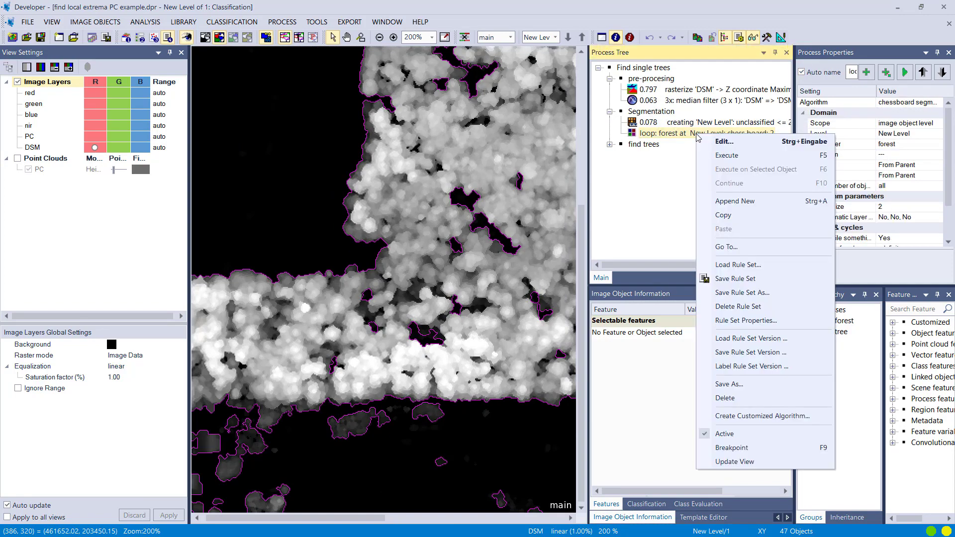
click(717, 155)
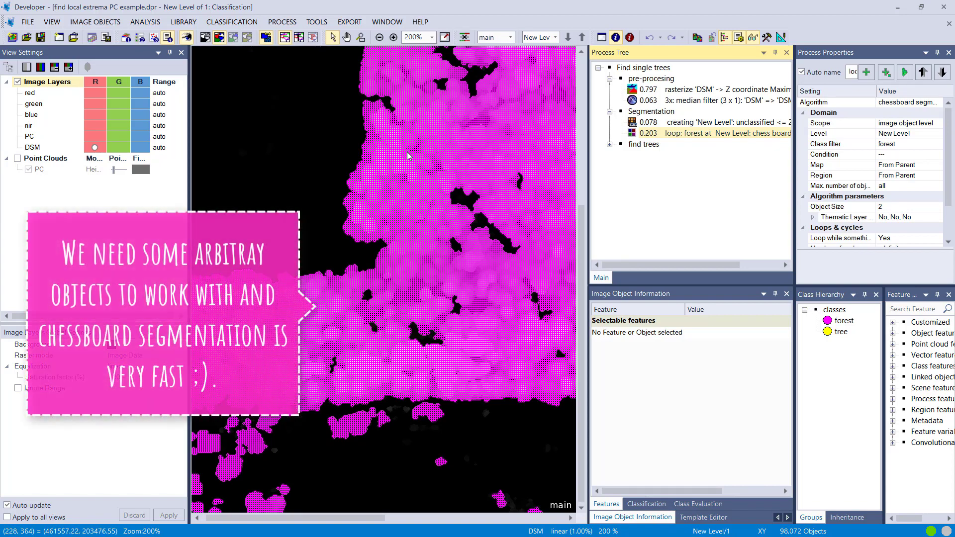
scroll(392, 159, up, 2)
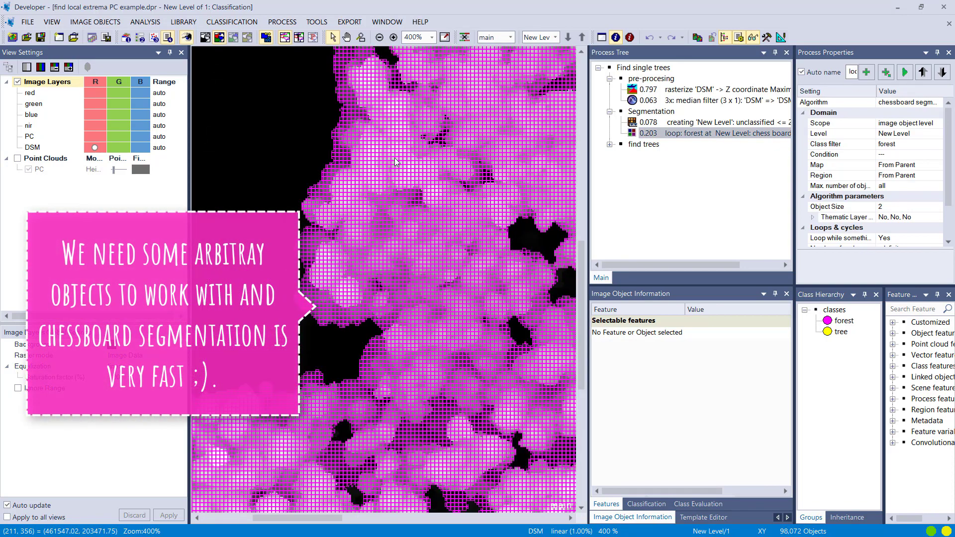
scroll(460, 180, up, 2)
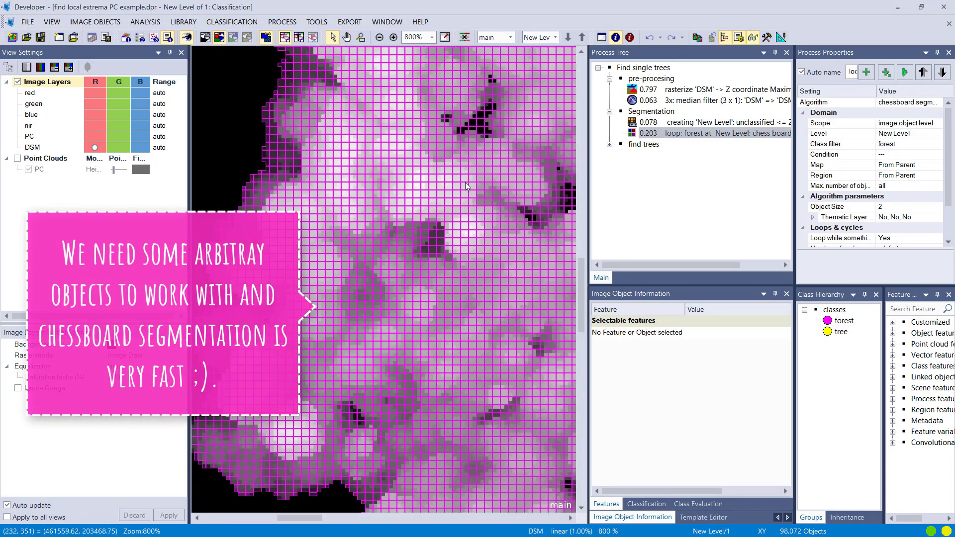
click(417, 193)
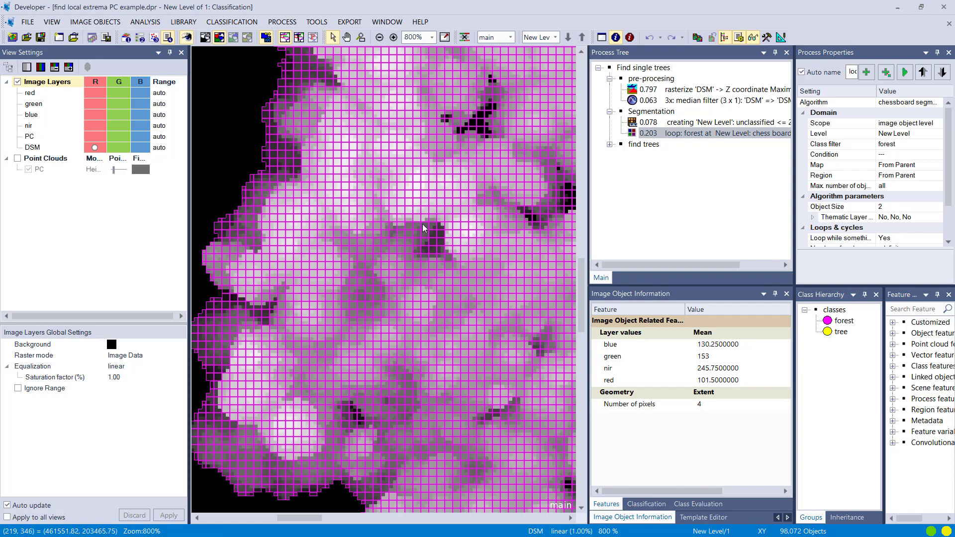
Open the 'find trees' local extrema process and check its class and search range 5.
click(652, 191)
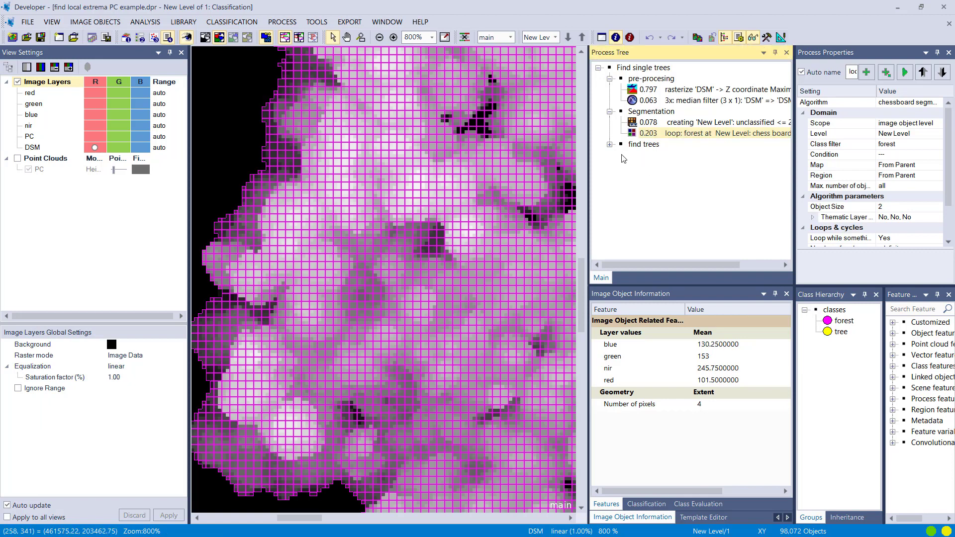
click(610, 144)
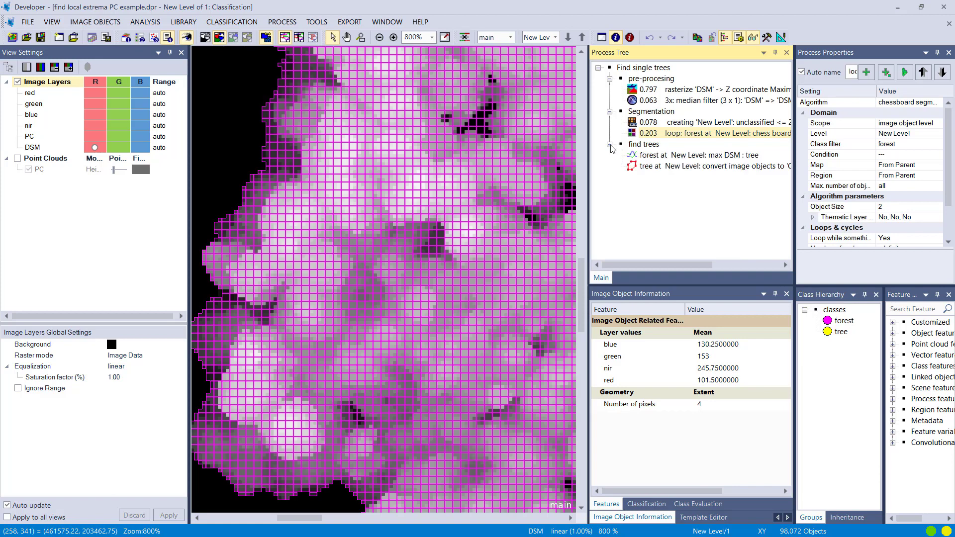
click(610, 112)
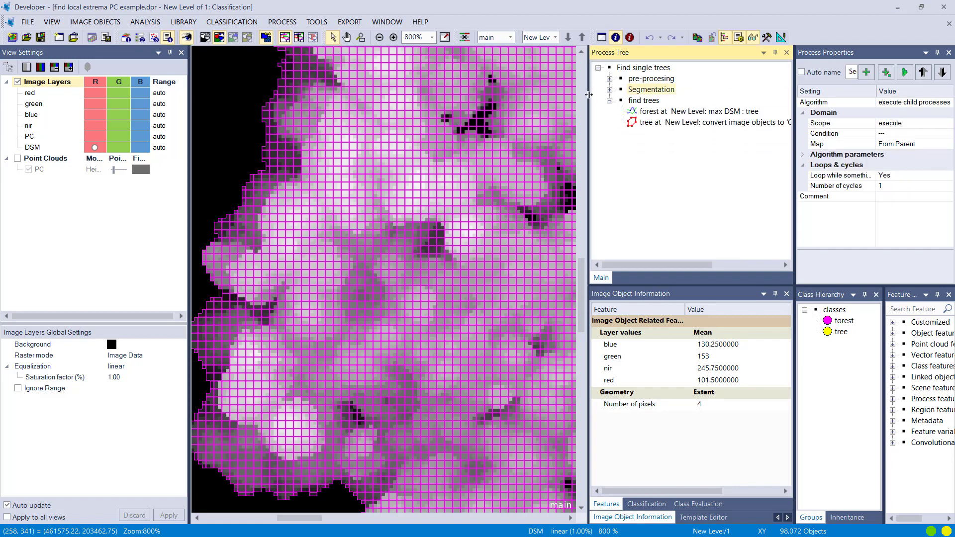
drag(589, 95, 592, 94)
click(637, 115)
double_click(637, 110)
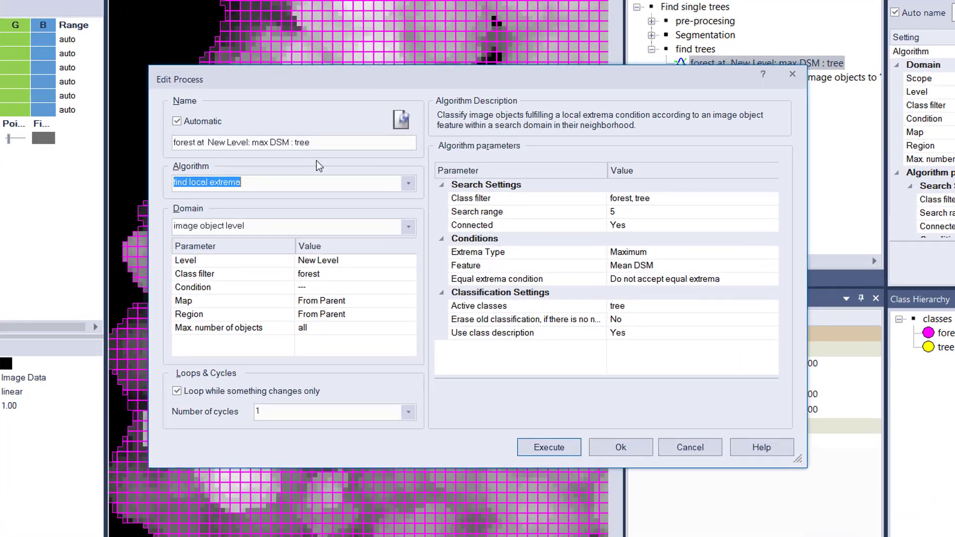
click(341, 204)
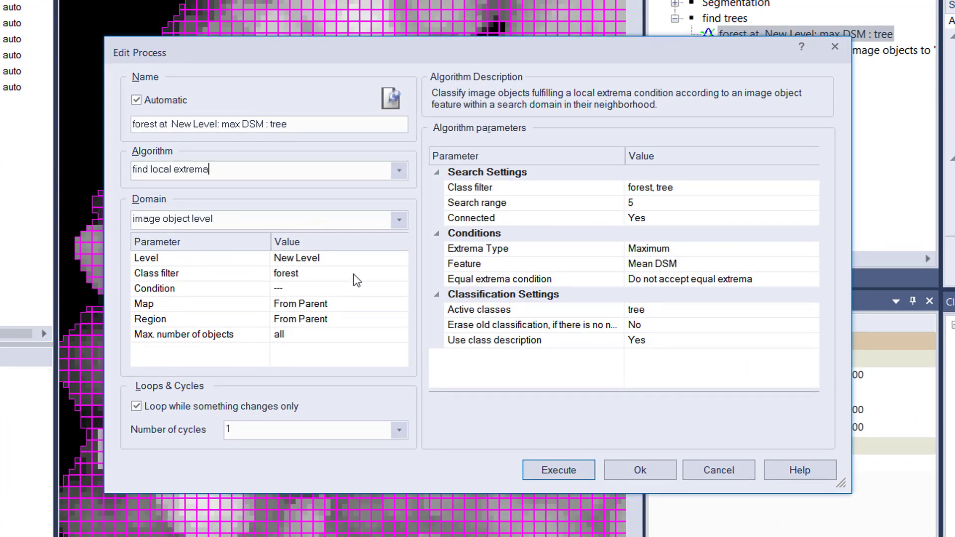
click(350, 276)
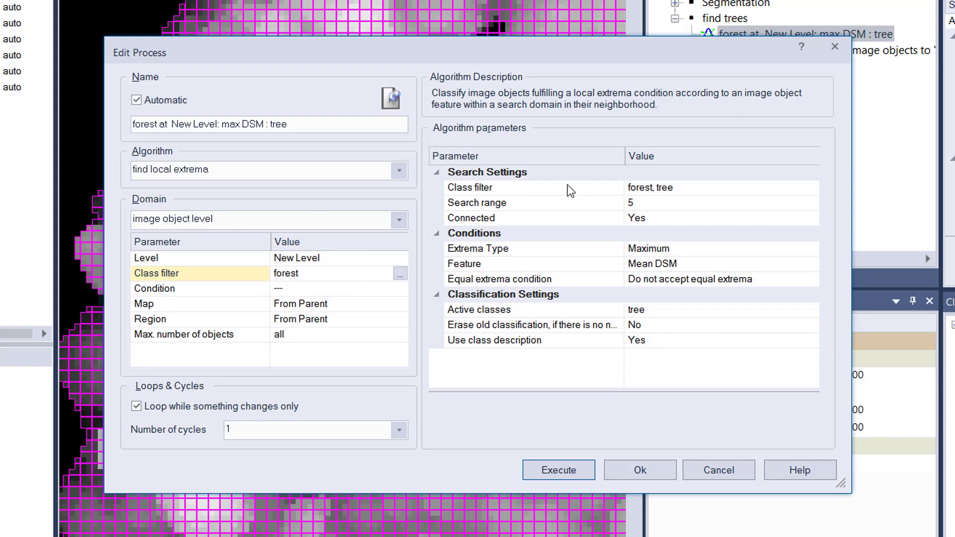
click(684, 203)
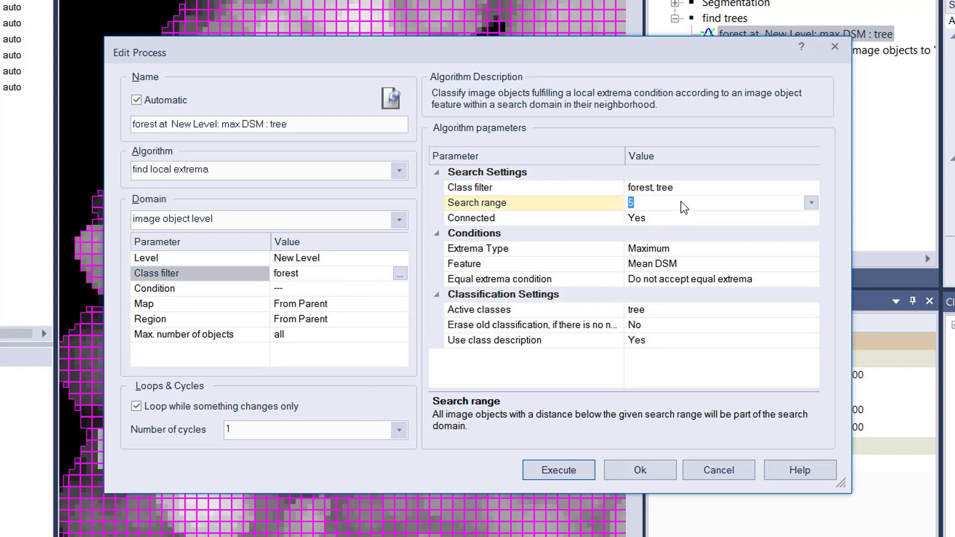
Confirm forest and tree as search classes, tree as assigned class, and Maximum extrema type.
click(718, 192)
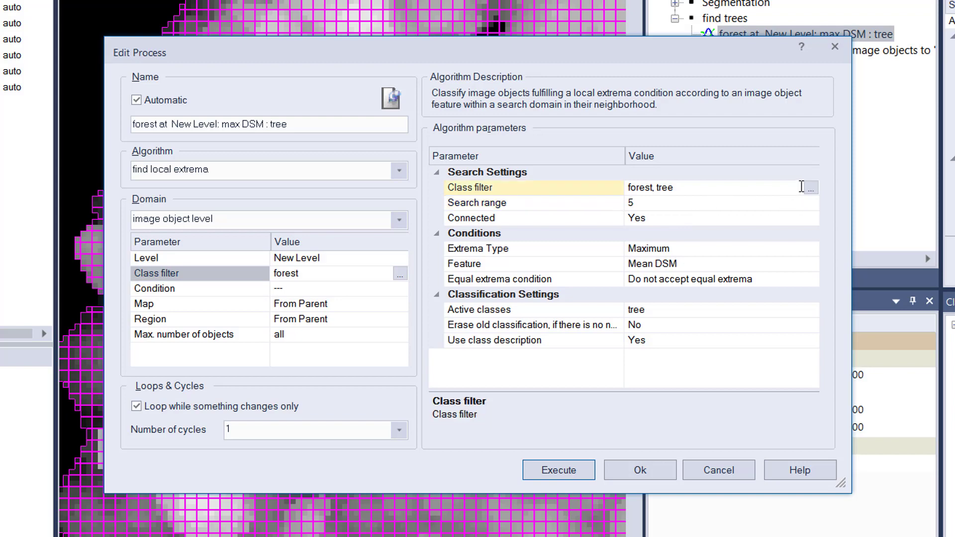
click(811, 188)
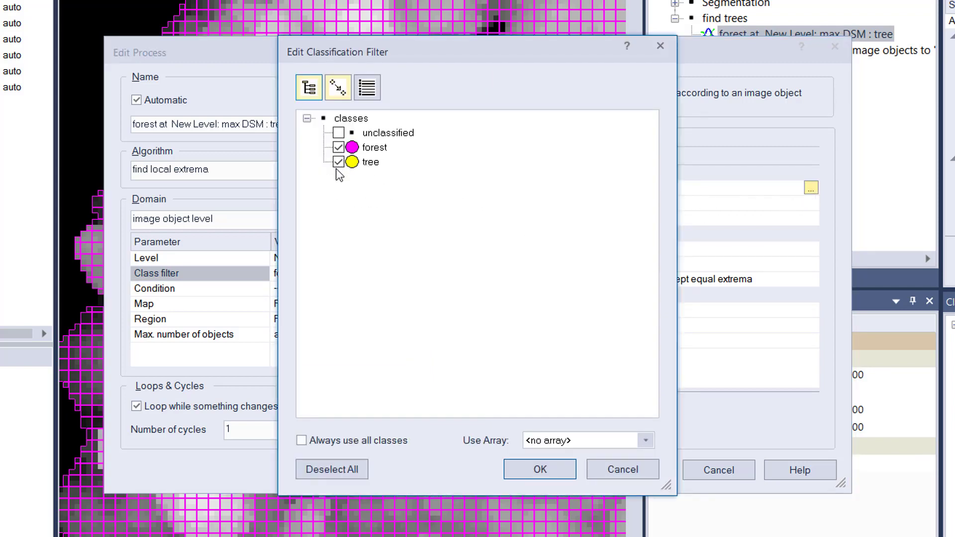
click(540, 470)
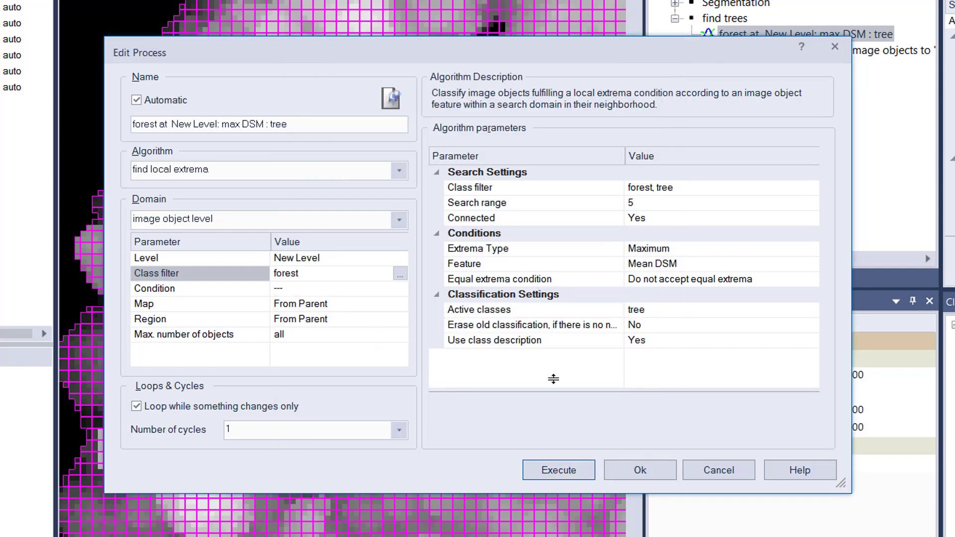
click(659, 317)
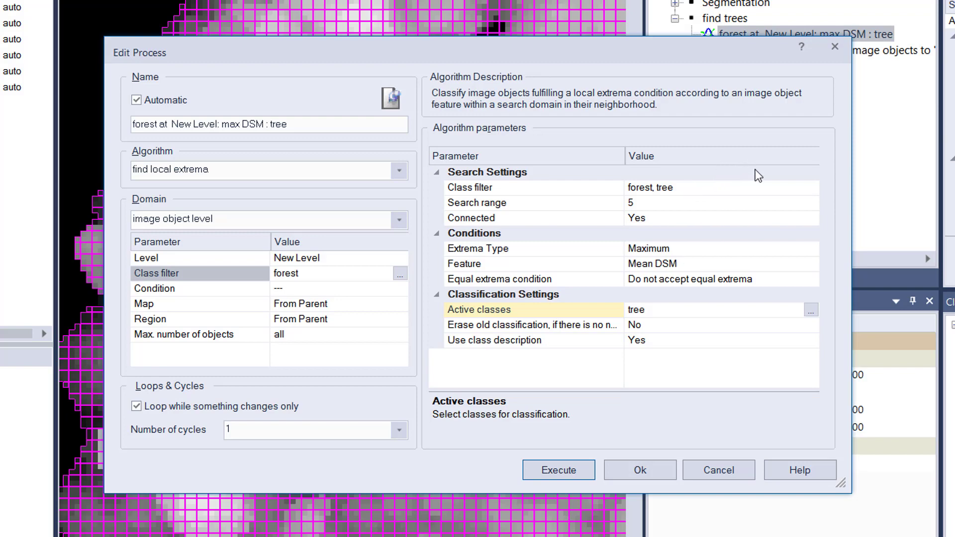
click(720, 249)
click(818, 249)
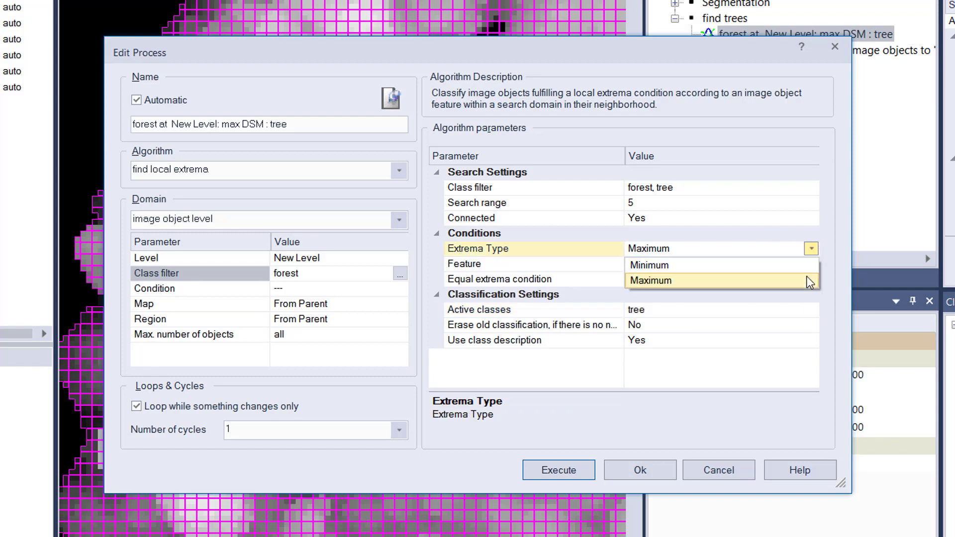
click(772, 279)
Confirm Mean DSM as the compared feature and Do not accept equal extrema.
click(771, 270)
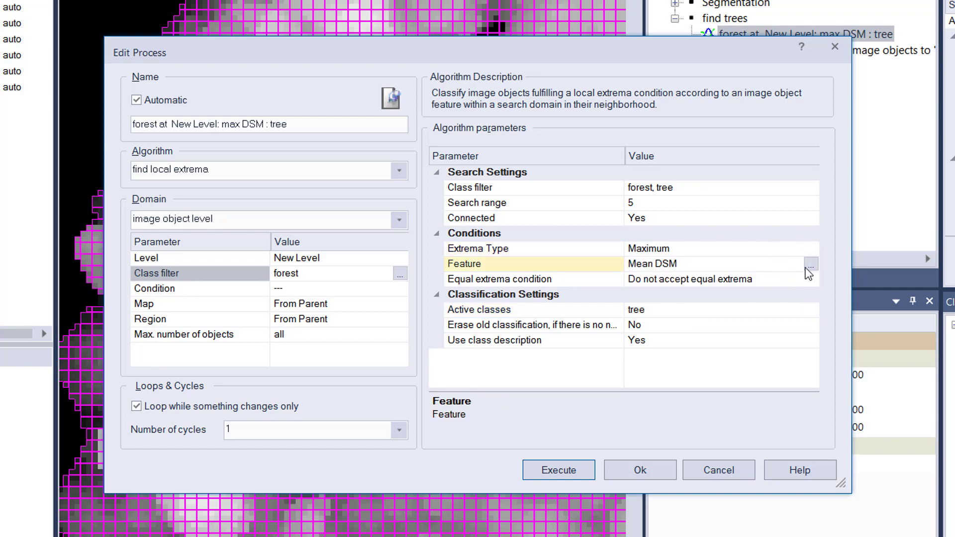
click(811, 265)
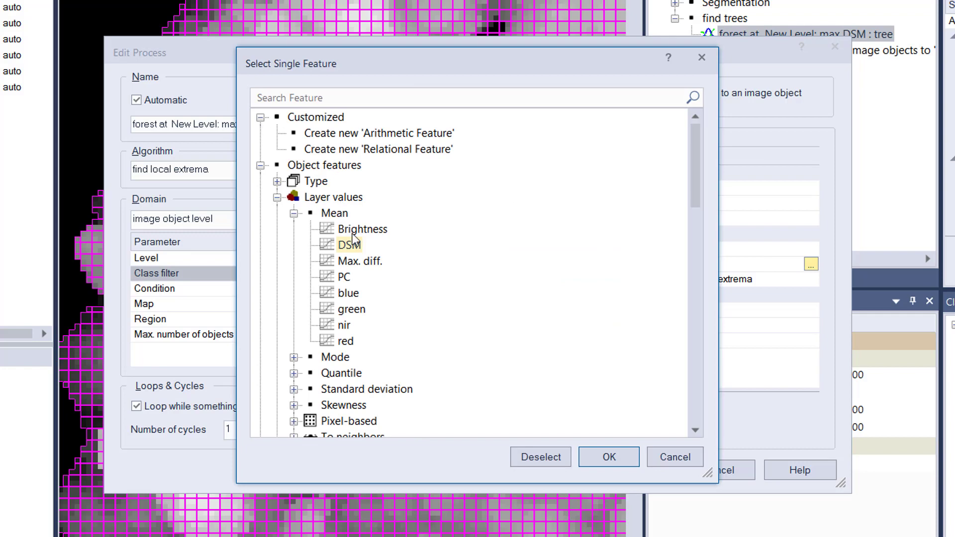
scroll(352, 236, down, 10)
scroll(353, 238, down, 5)
click(610, 456)
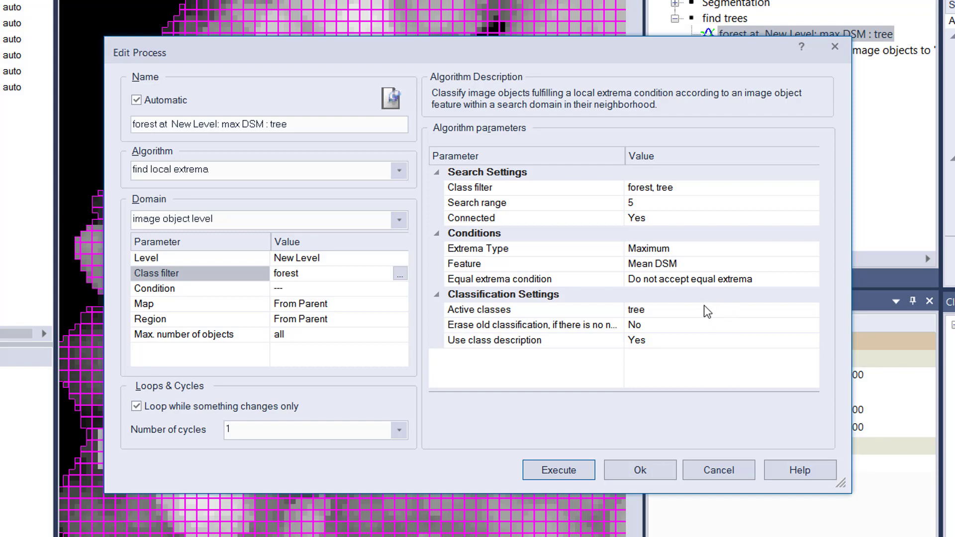
click(816, 280)
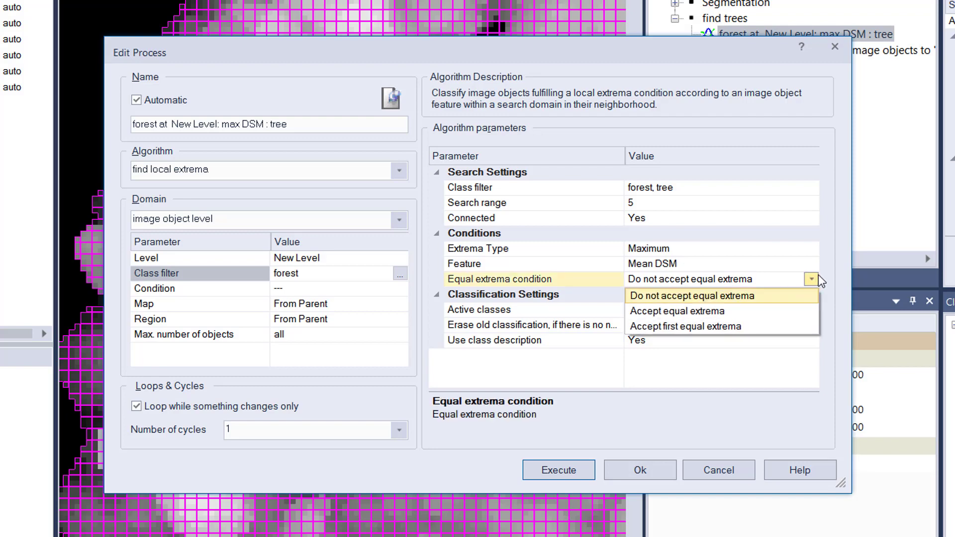
click(790, 296)
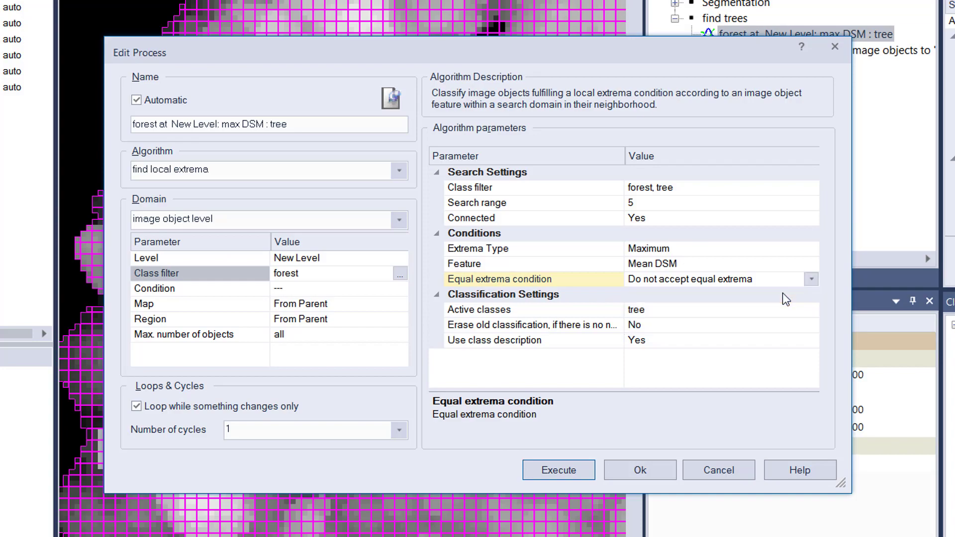
click(812, 298)
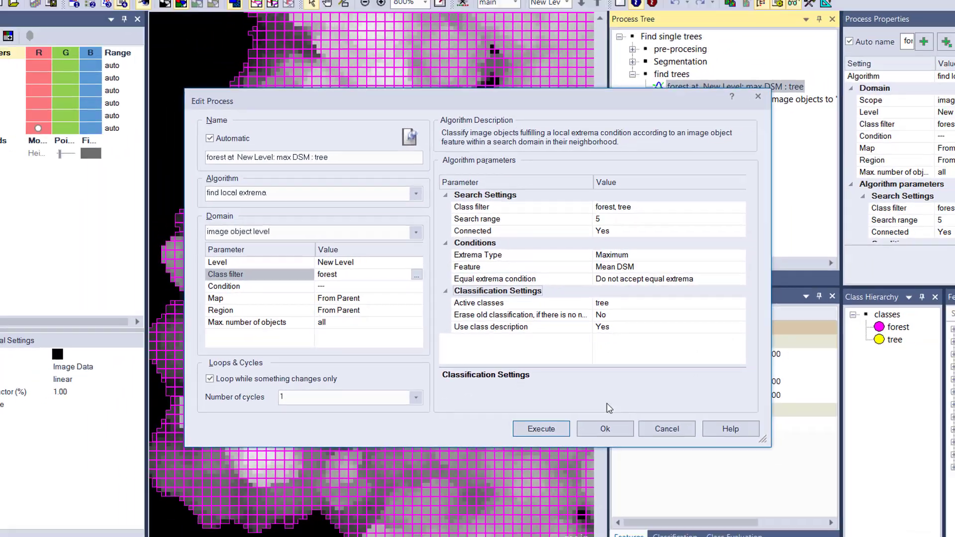
Run the tree-top search and colour the tree class red.
key(Return)
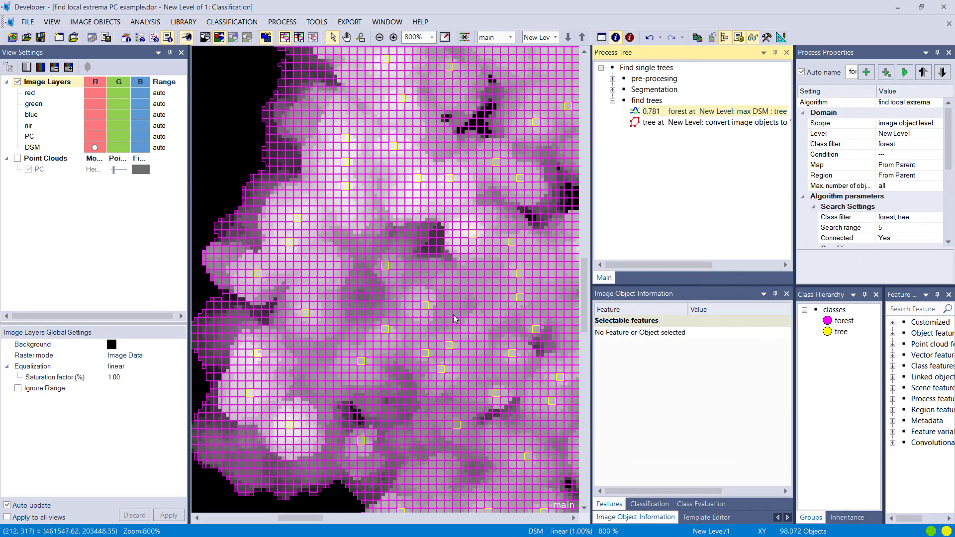
drag(545, 199, 482, 239)
drag(546, 109, 487, 199)
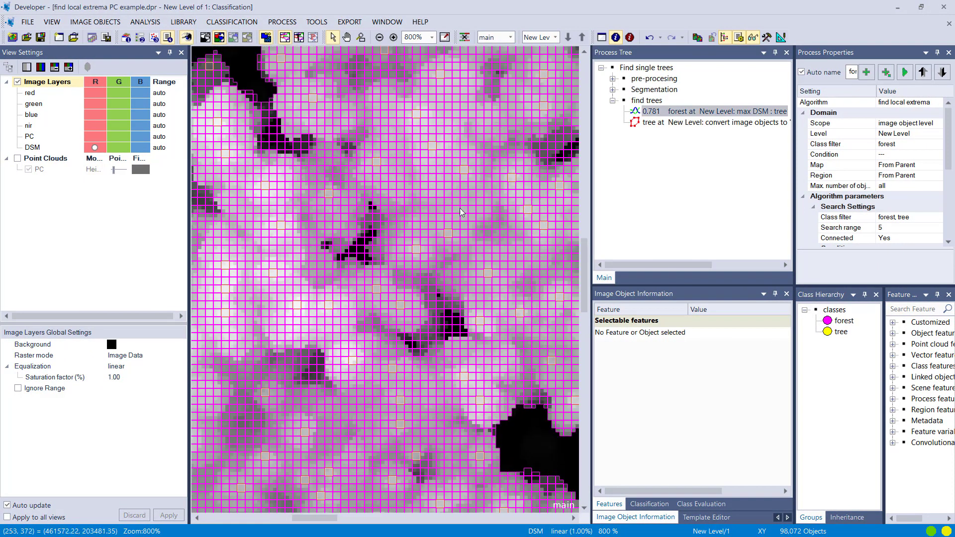
double_click(841, 332)
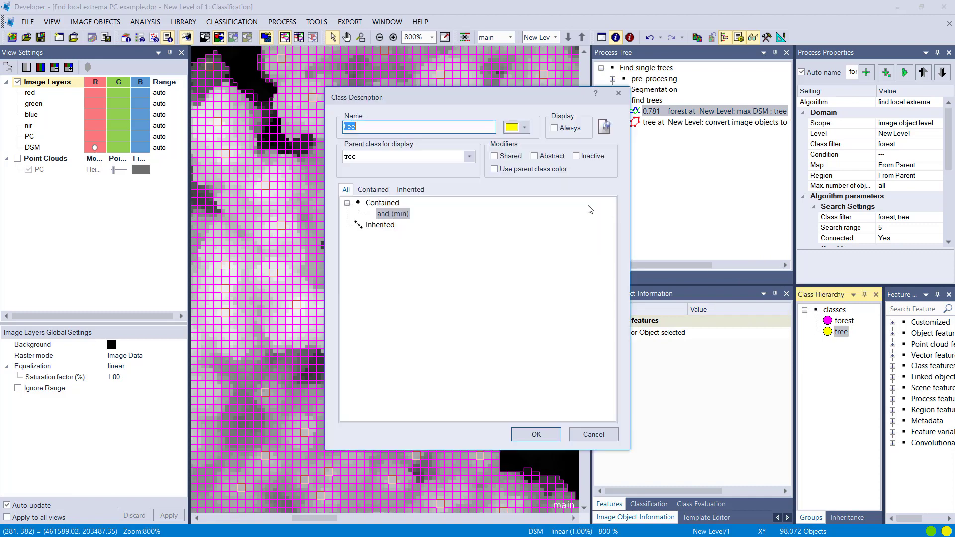
click(526, 127)
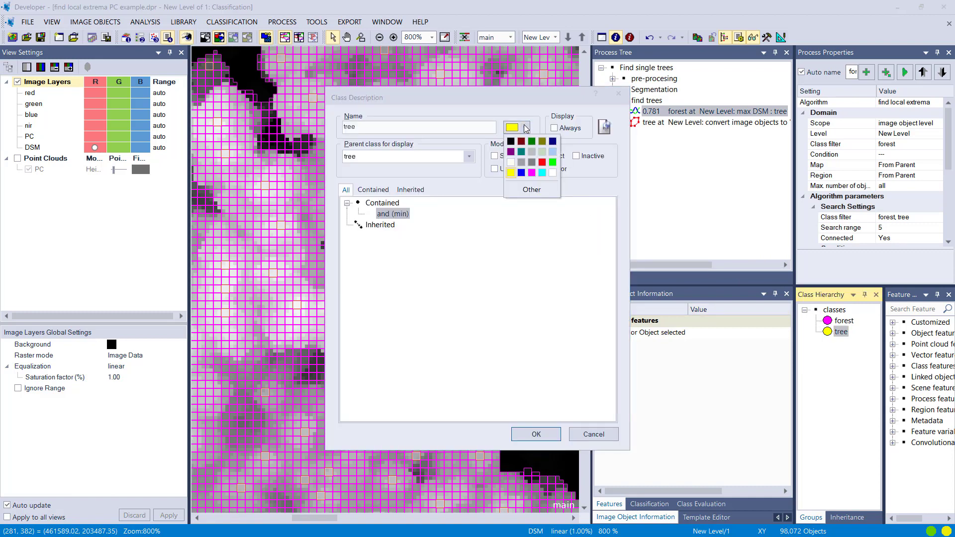
click(542, 162)
click(536, 435)
Change the forest class colour to yellow.
double_click(844, 321)
click(525, 128)
click(511, 173)
click(536, 435)
Show classified objects filled, test semi-transparency, then set the overlay fully opaque.
click(299, 38)
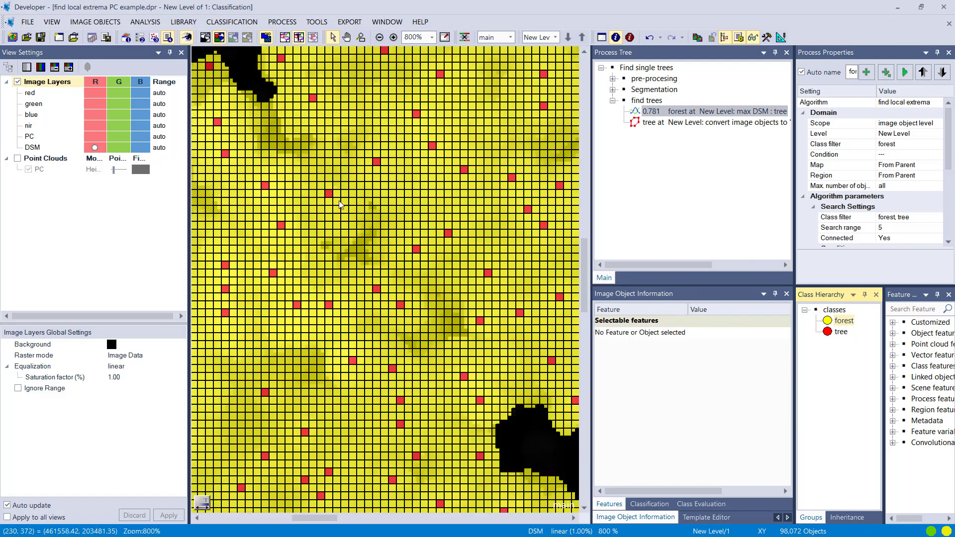
mouse_move(212, 505)
drag(272, 505, 236, 505)
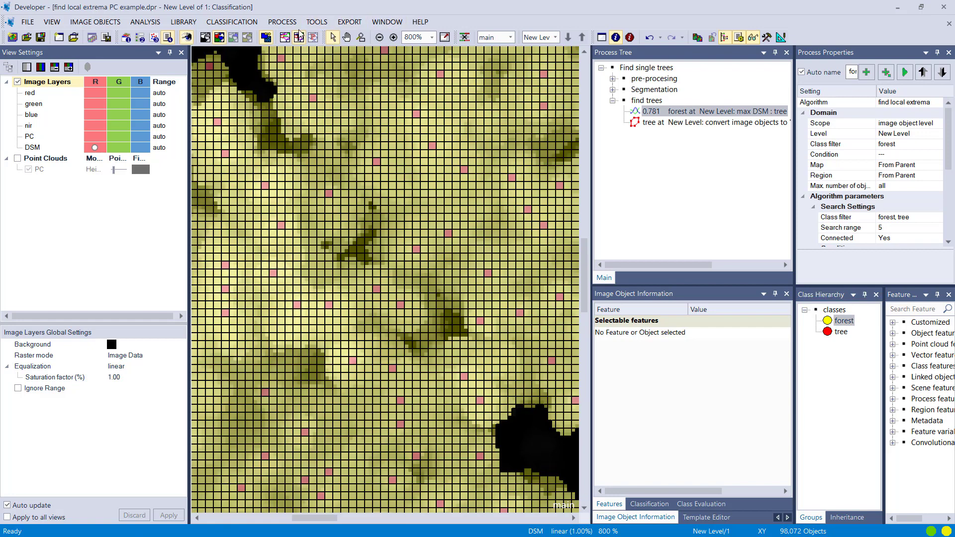
mouse_move(230, 506)
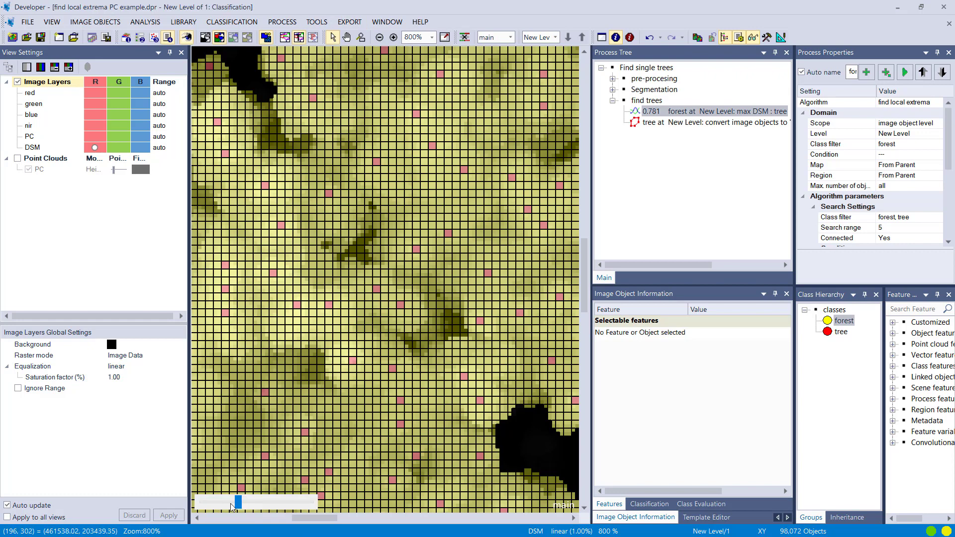
drag(238, 504, 319, 504)
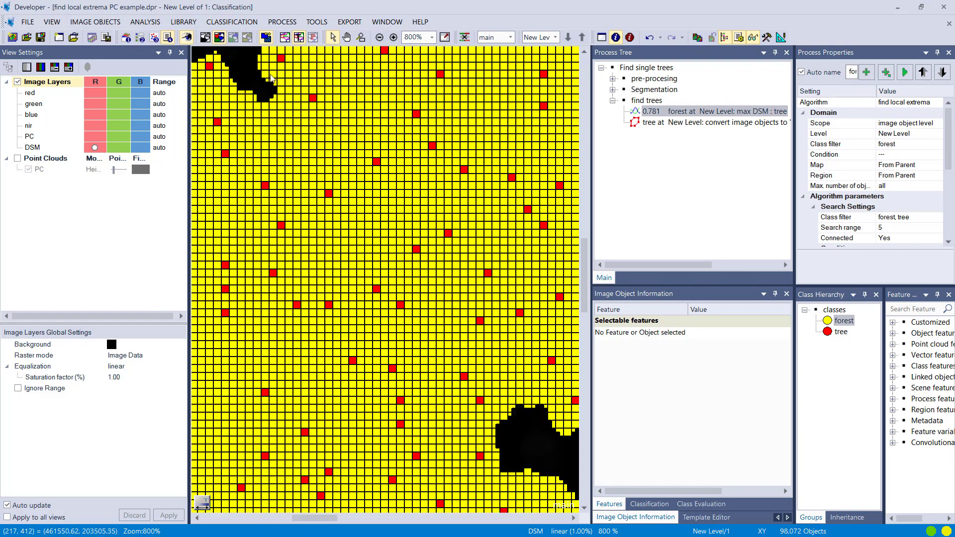
Filter the display to show only the tree class and hide object outlines.
click(98, 25)
mouse_move(57, 25)
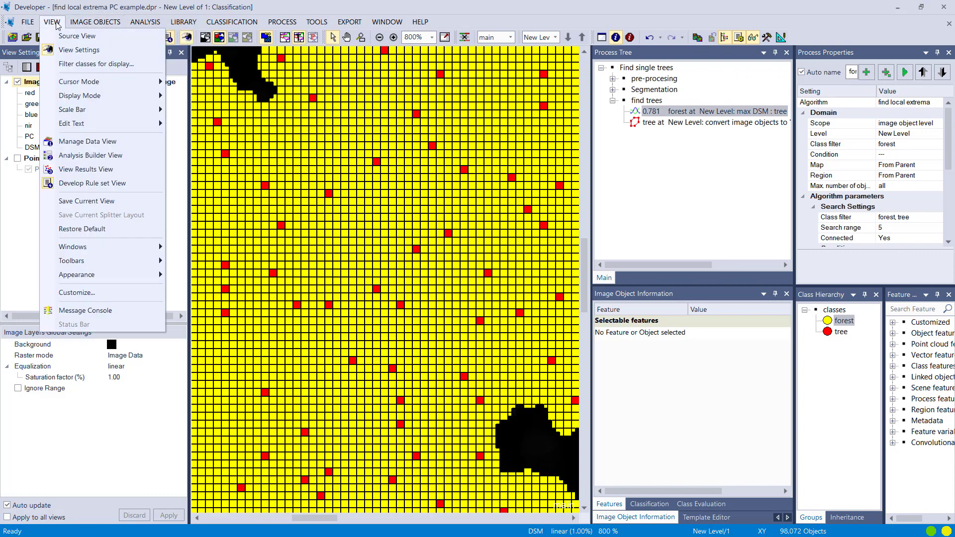
click(79, 63)
click(382, 199)
click(520, 408)
scroll(420, 263, down, 1)
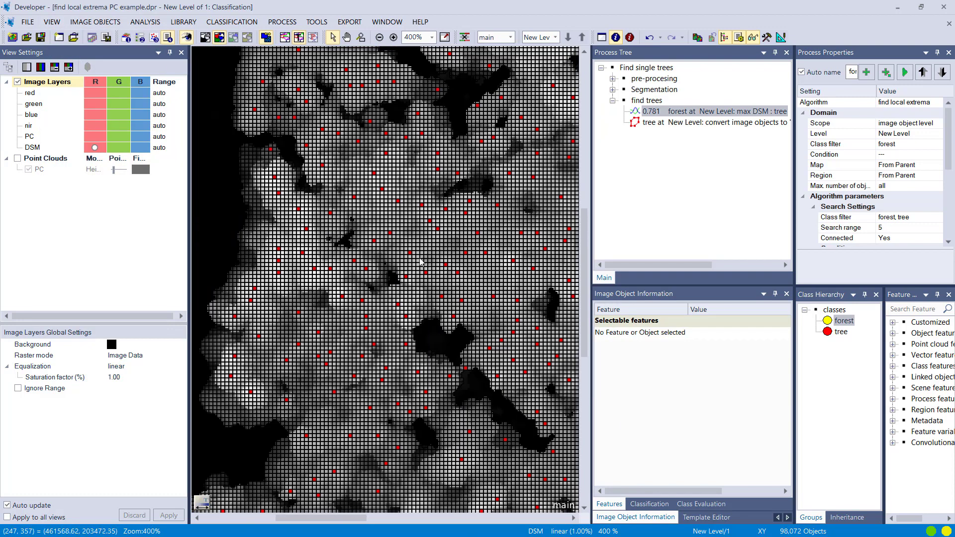
drag(458, 248, 326, 321)
click(313, 37)
Pan and zoom across the forest to inspect the red tree-top squares.
drag(422, 312, 434, 228)
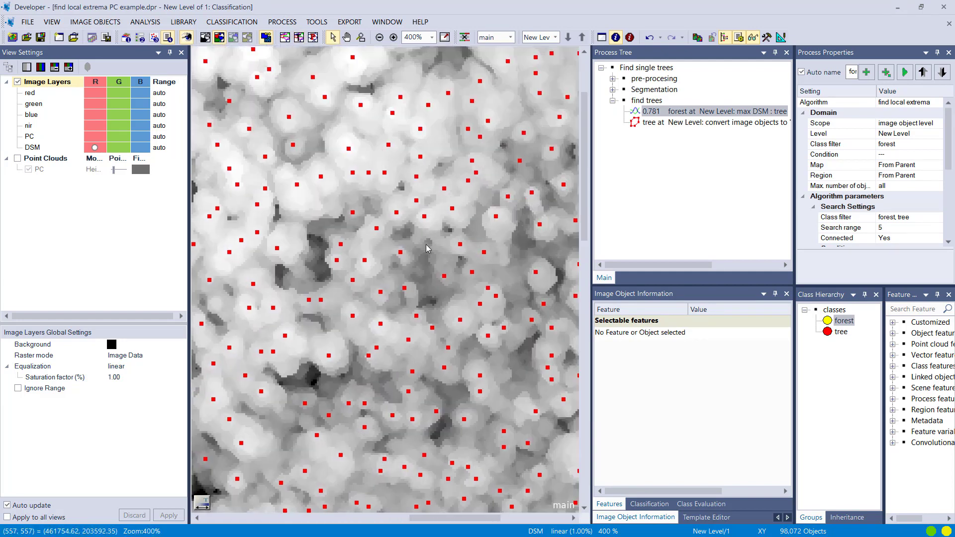
drag(524, 306, 336, 204)
drag(445, 319, 499, 237)
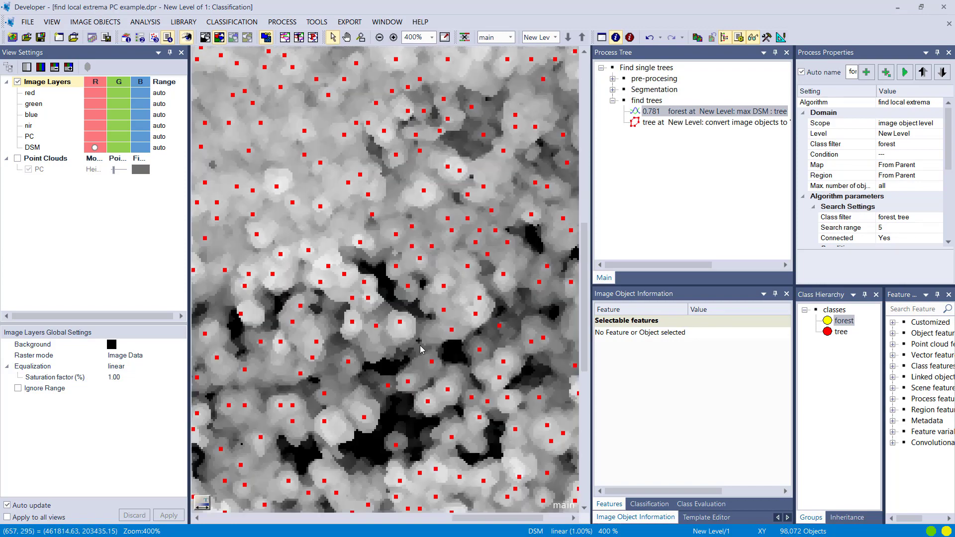
drag(417, 332, 459, 259)
scroll(378, 288, up, 2)
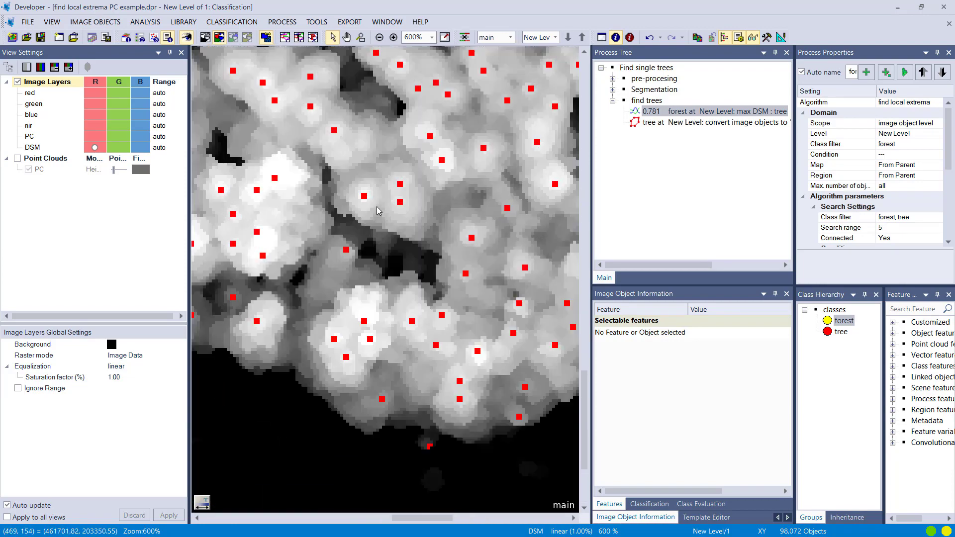
drag(414, 219, 407, 187)
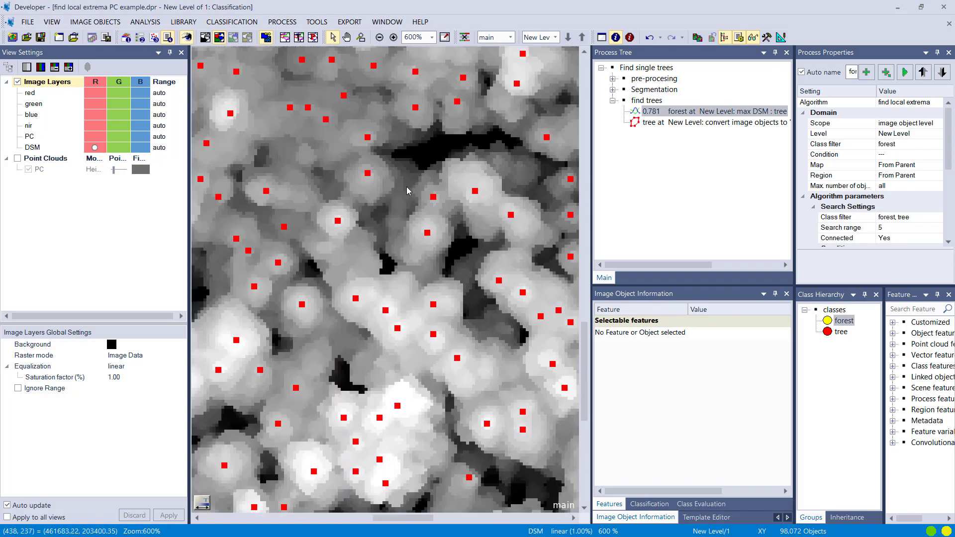
Set the local-extrema search range to 15 and rerun the Segmentation process to reset objects.
double_click(650, 113)
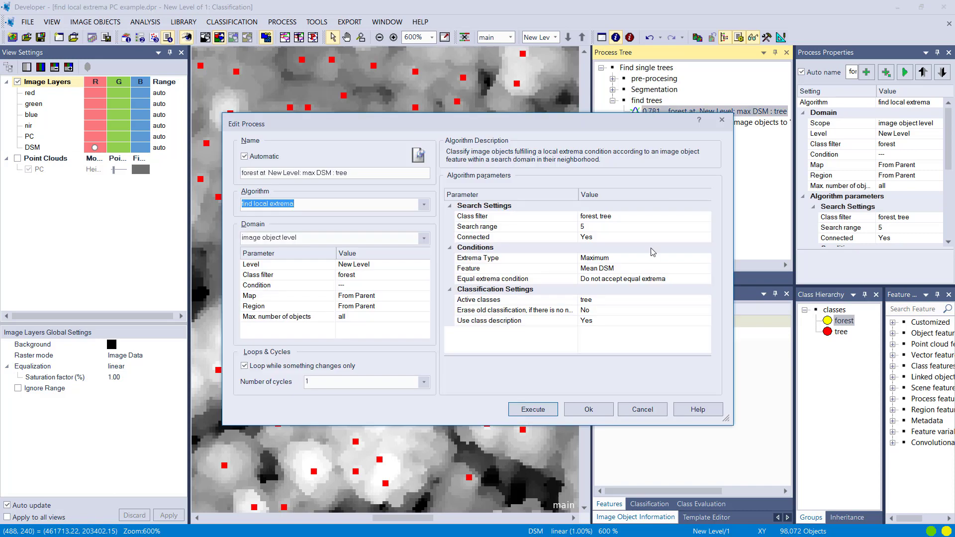
click(639, 227)
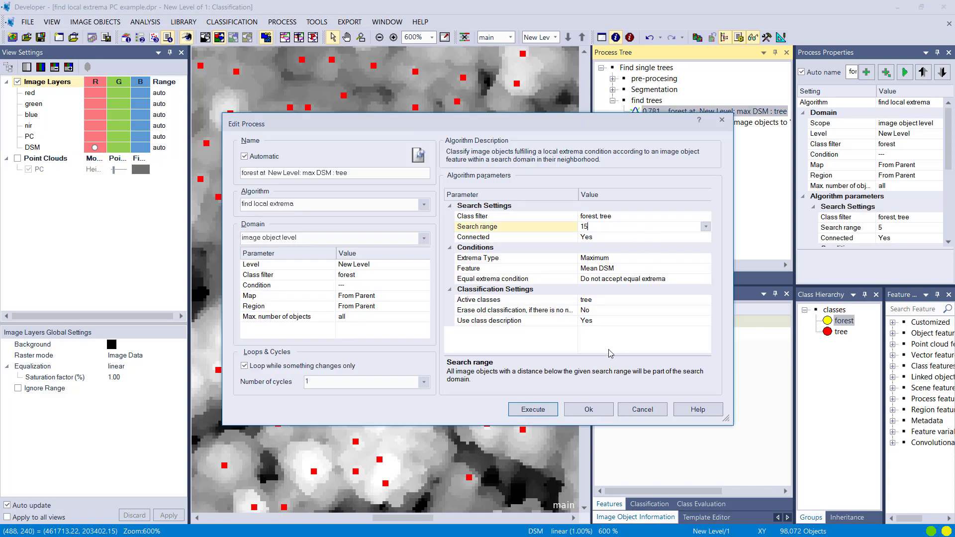
click(589, 408)
click(642, 90)
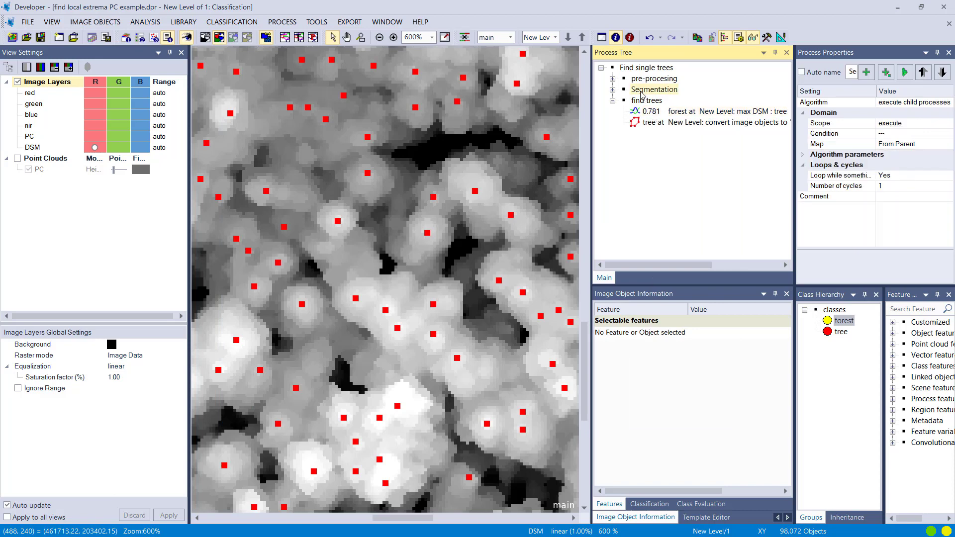
key(F5)
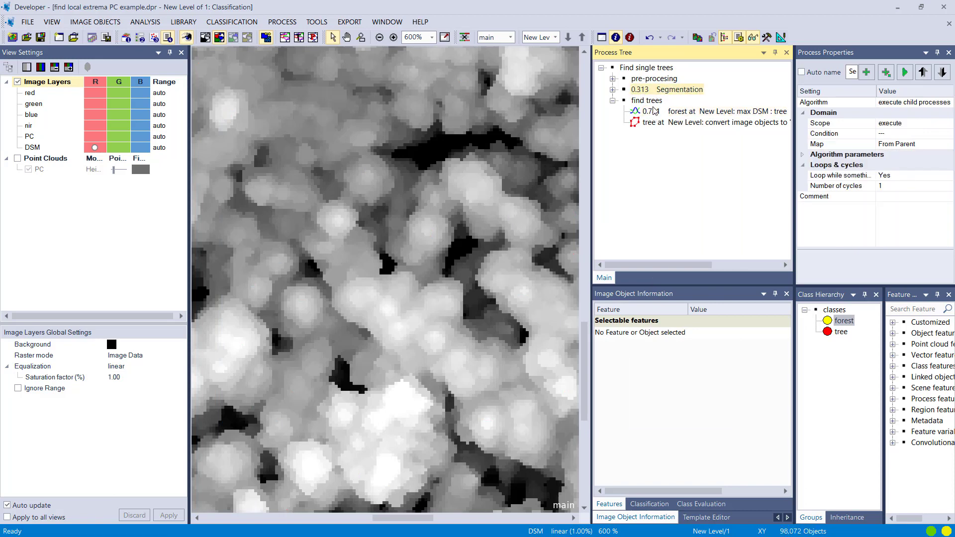
Change the tree-top detection search range to 3 and apply it.
click(649, 112)
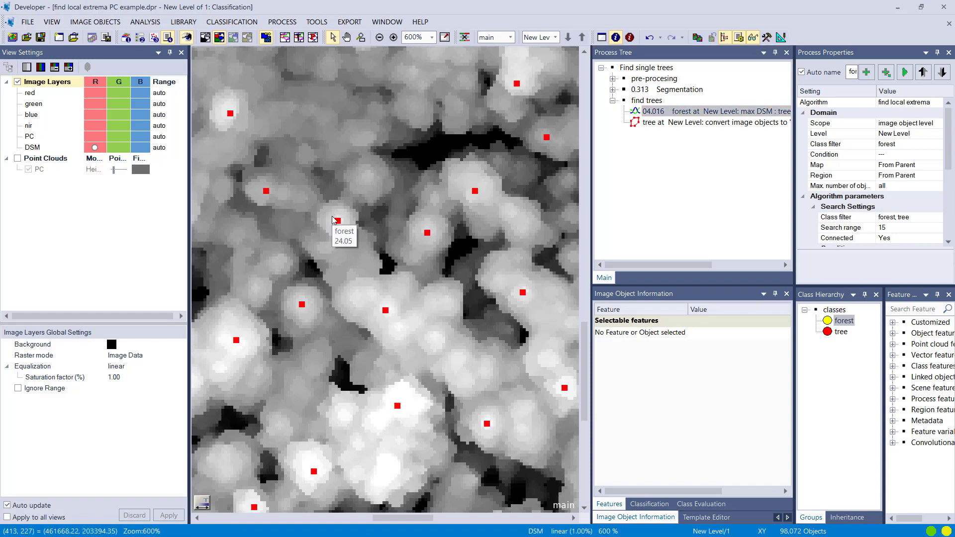
scroll(332, 219, down, 3)
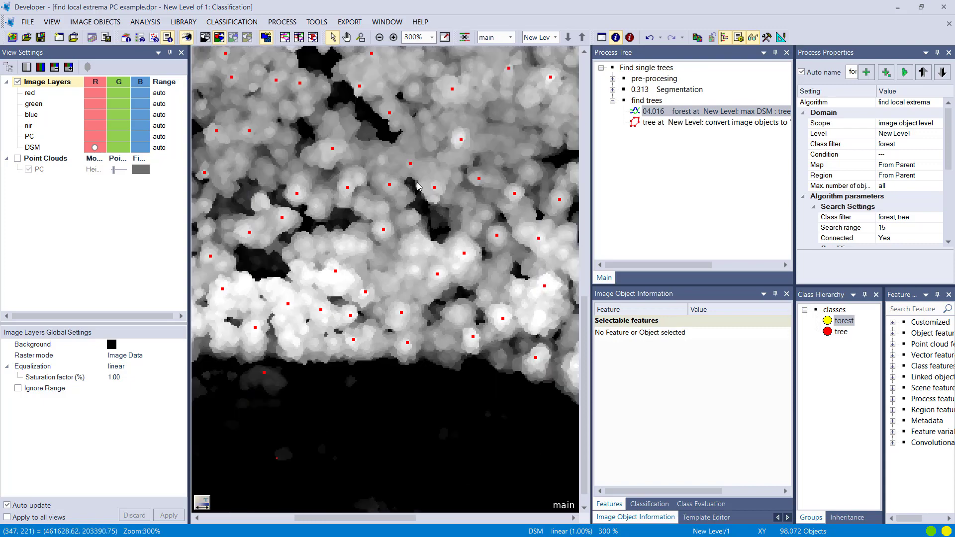
drag(428, 145, 427, 352)
scroll(426, 351, down, 1)
click(642, 113)
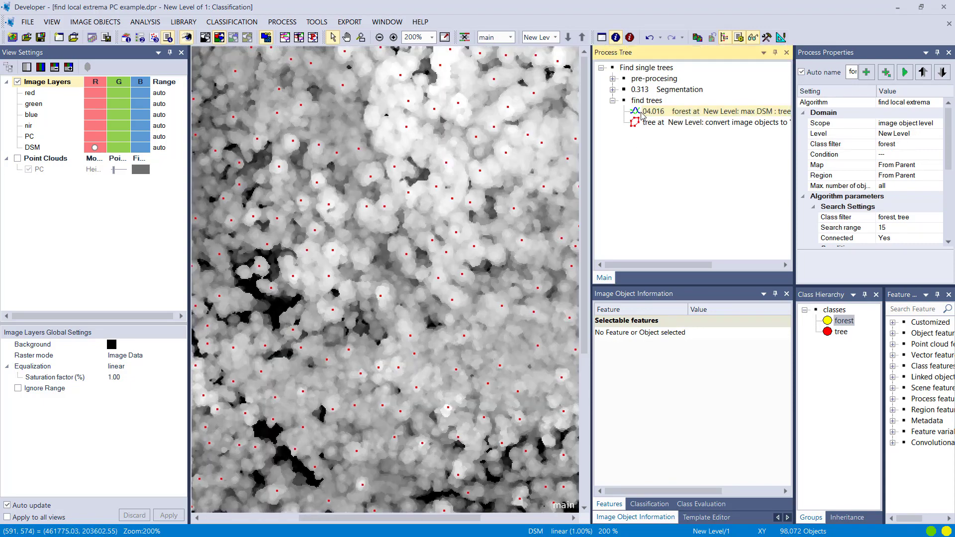
double_click(642, 114)
click(611, 228)
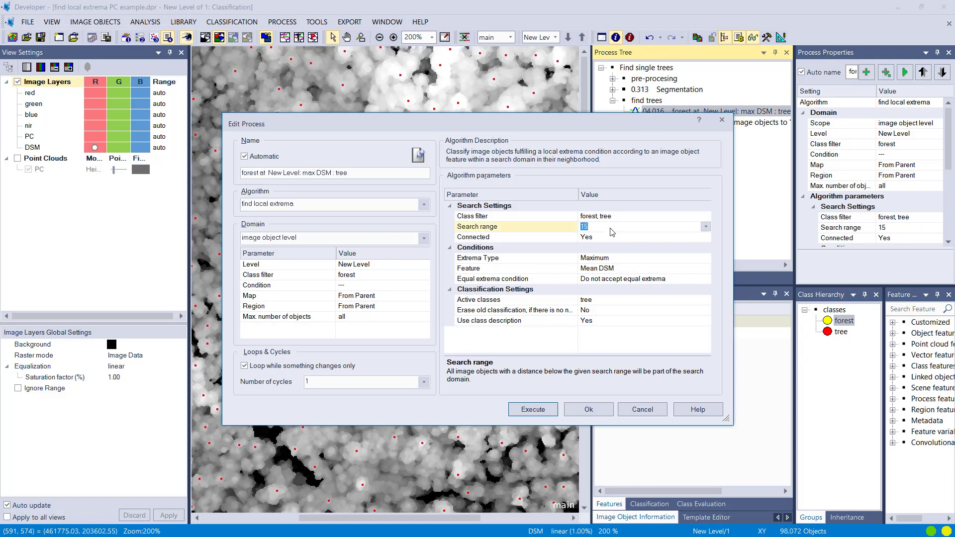
click(556, 409)
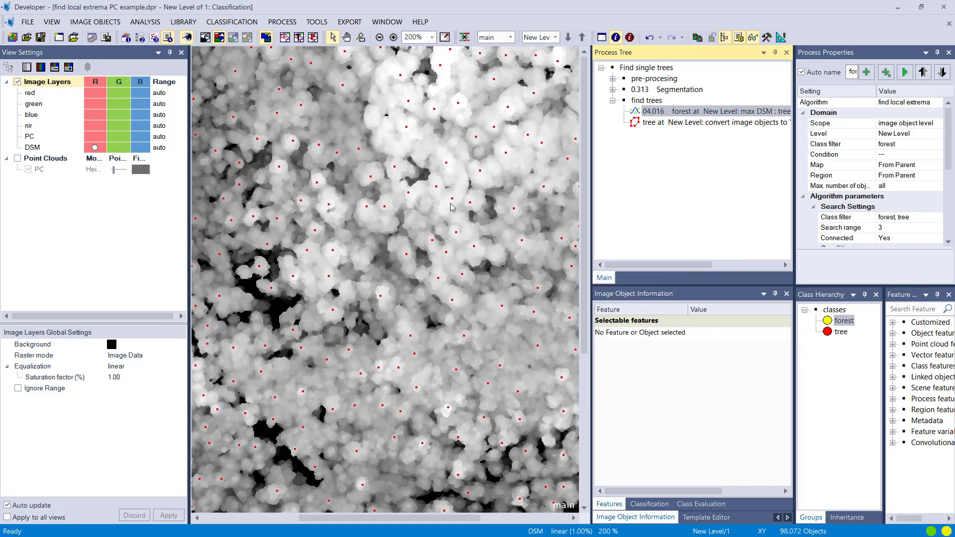
Verify the search range of 3 and execute tree-top detection again.
drag(443, 306, 350, 413)
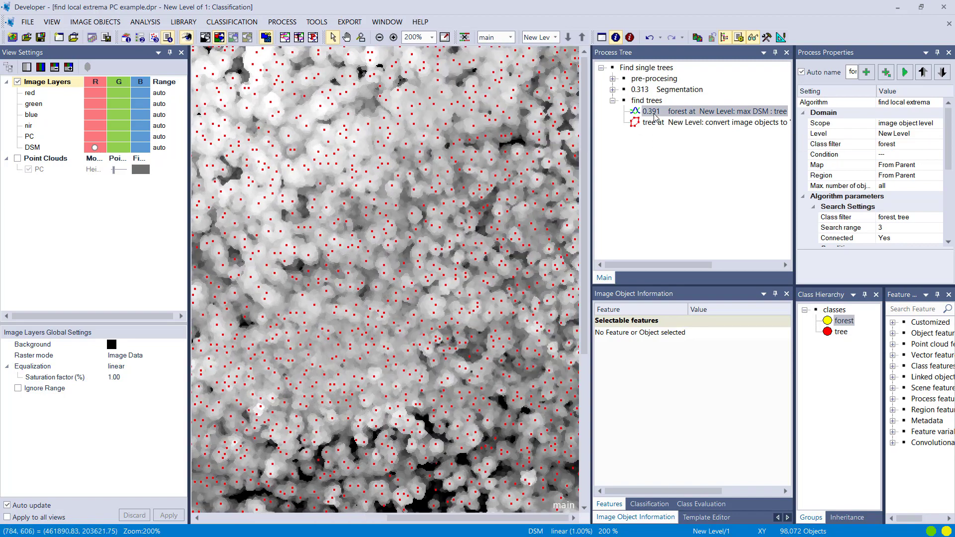
click(655, 90)
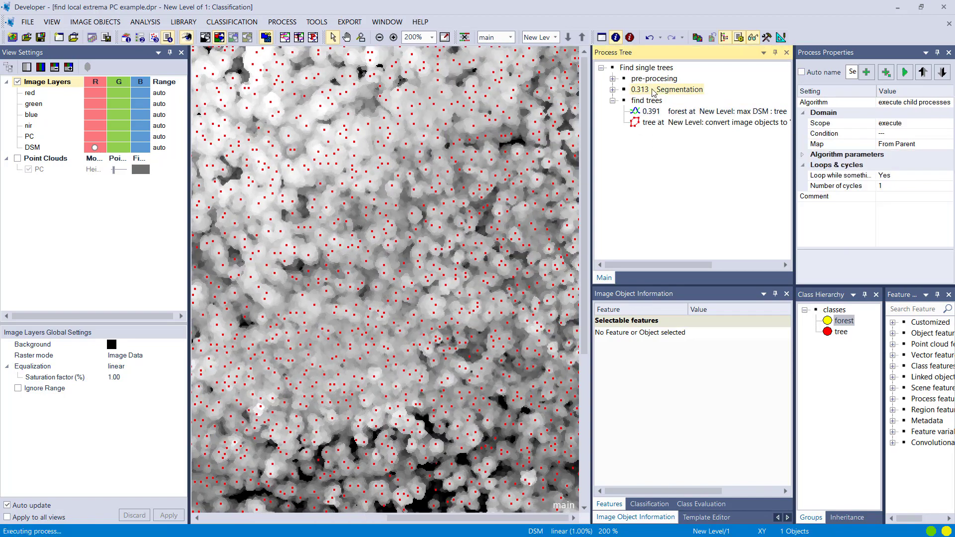
double_click(662, 111)
click(612, 228)
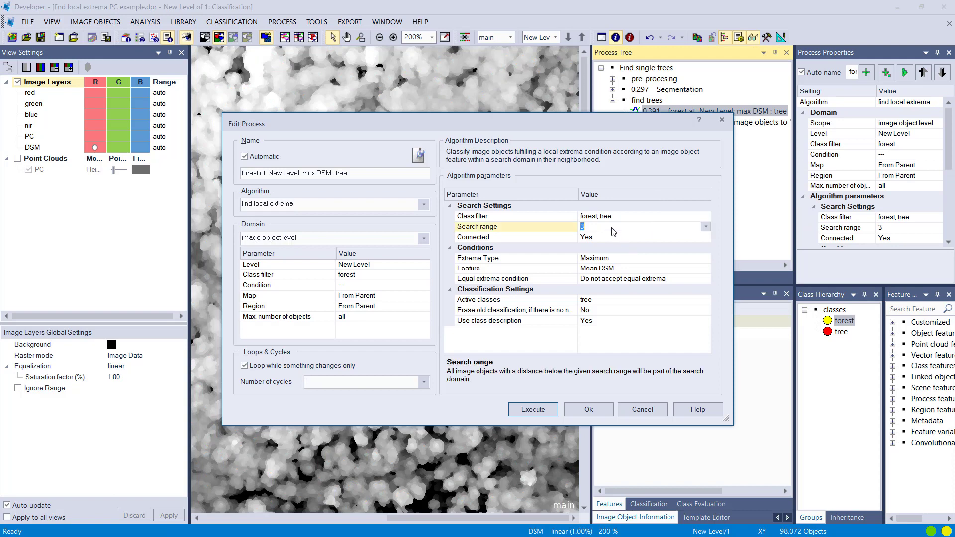
click(532, 409)
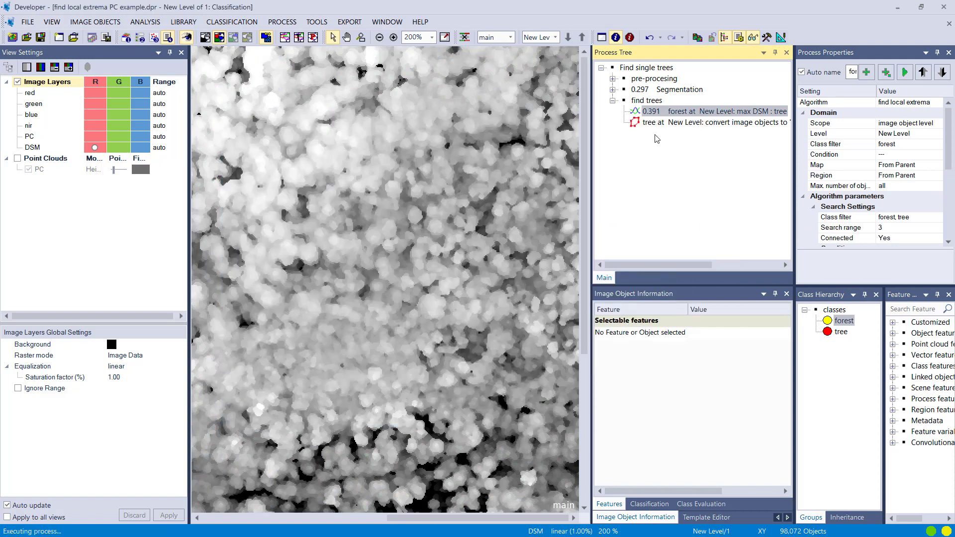
Convert tree objects to 'tree center' points and display them over the height-coloured point cloud.
click(658, 125)
key(F5)
click(28, 191)
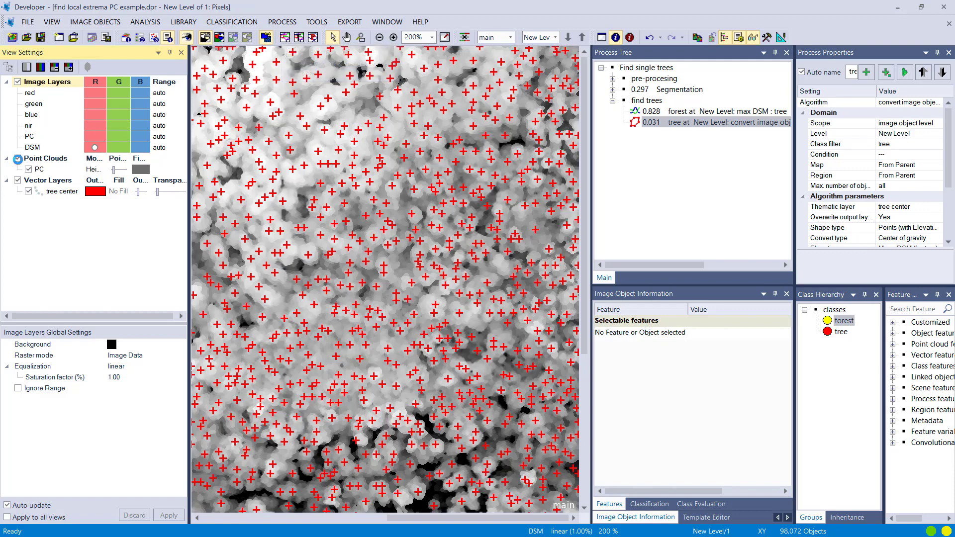
click(17, 160)
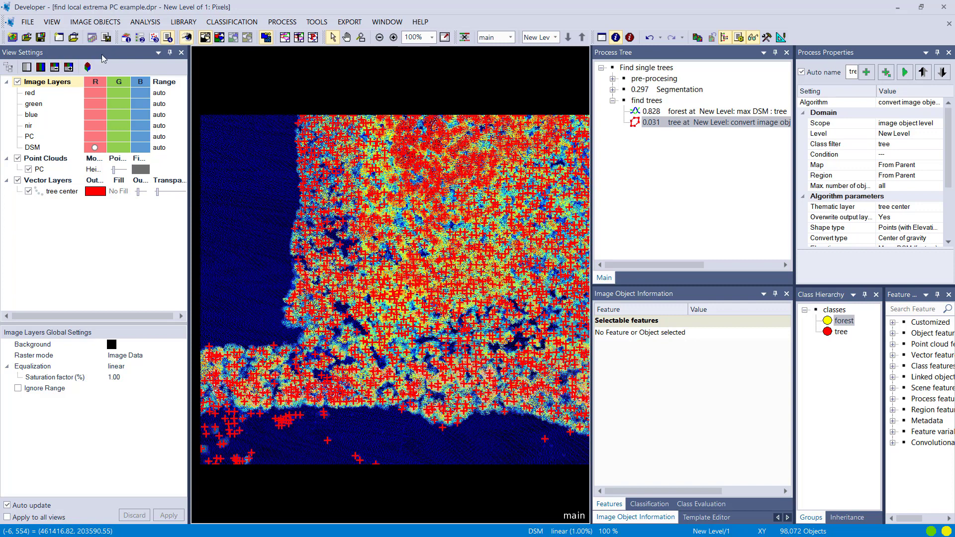
drag(483, 321, 367, 444)
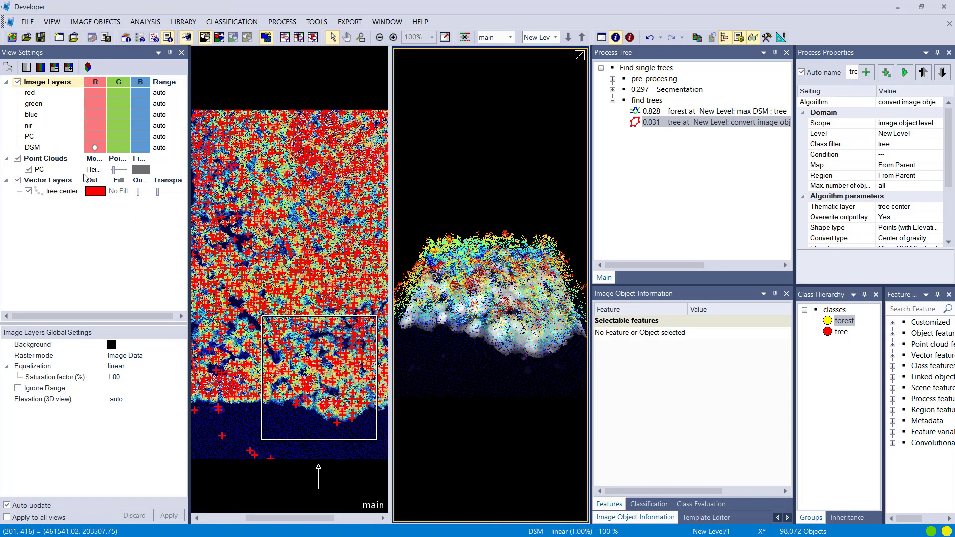
click(39, 170)
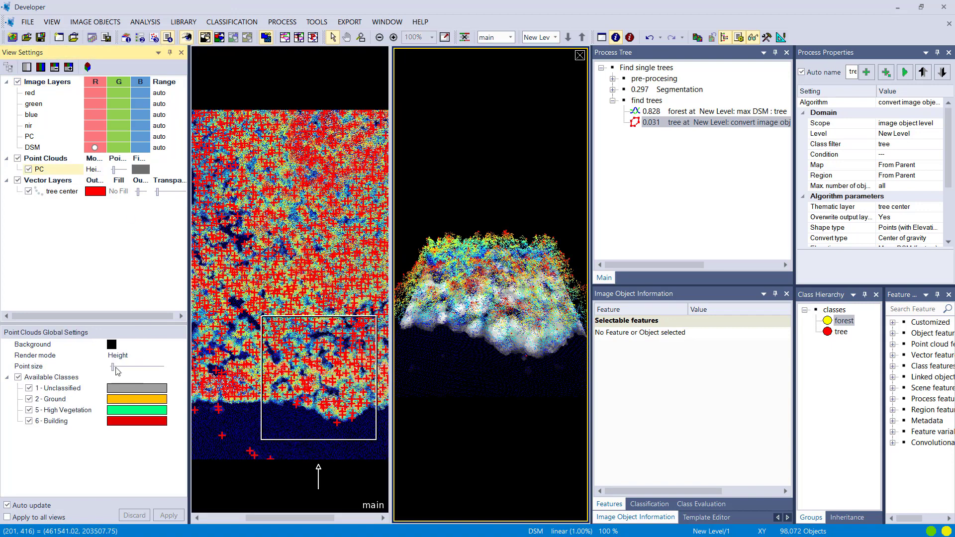
click(127, 355)
click(163, 355)
click(123, 378)
click(29, 399)
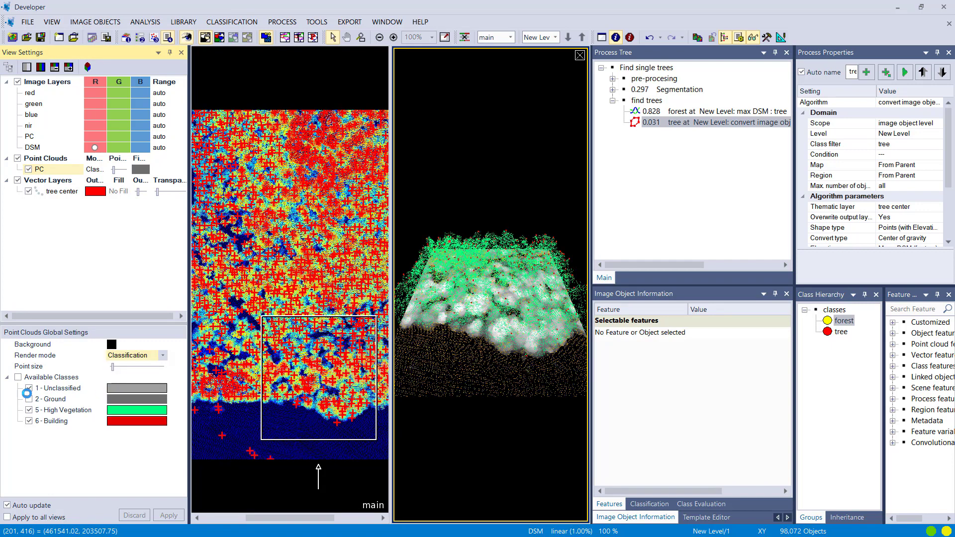
click(29, 388)
click(28, 421)
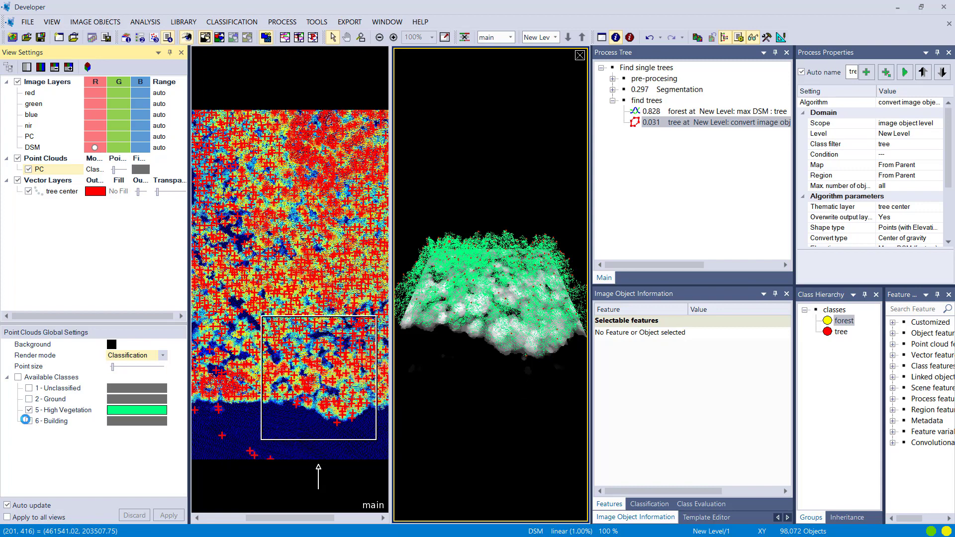
click(122, 201)
drag(139, 194, 142, 192)
drag(528, 301, 556, 346)
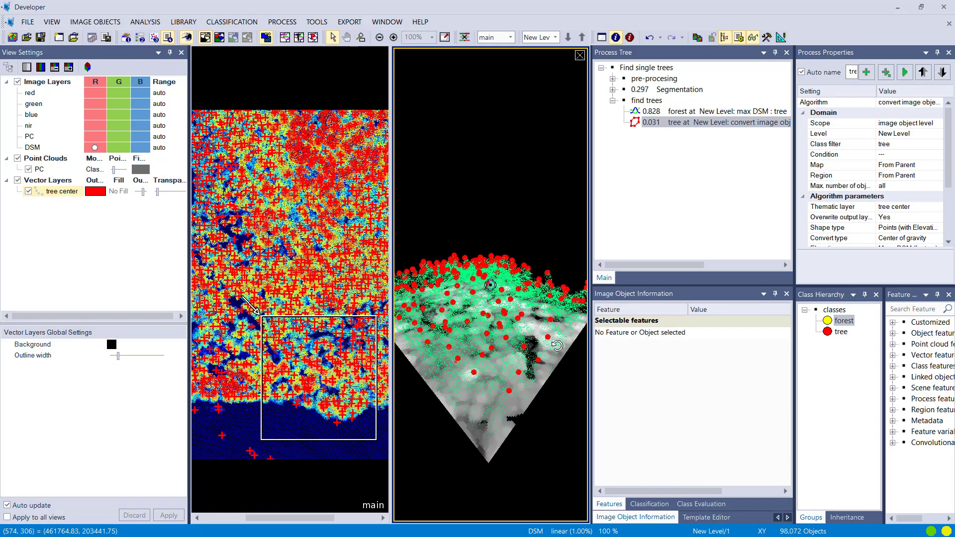
drag(514, 411, 462, 469)
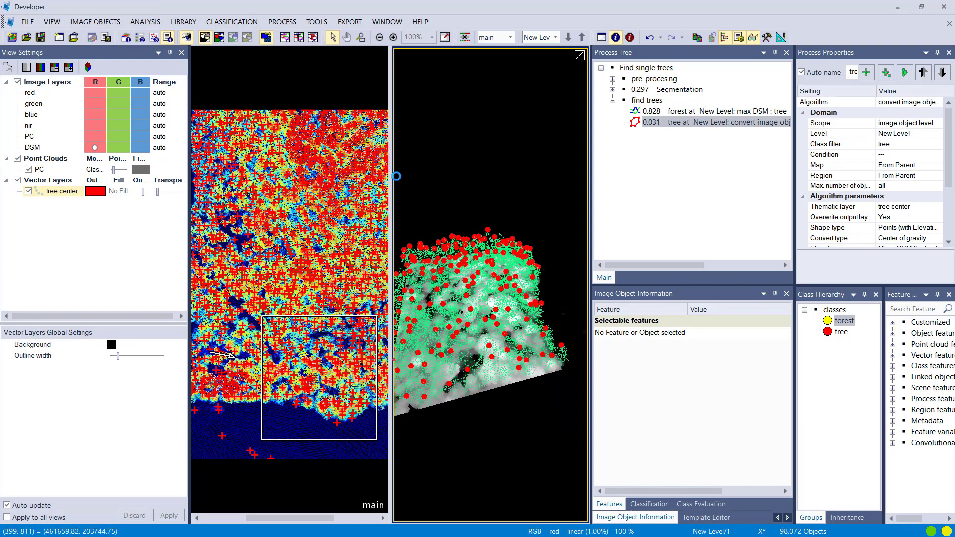
double_click(391, 177)
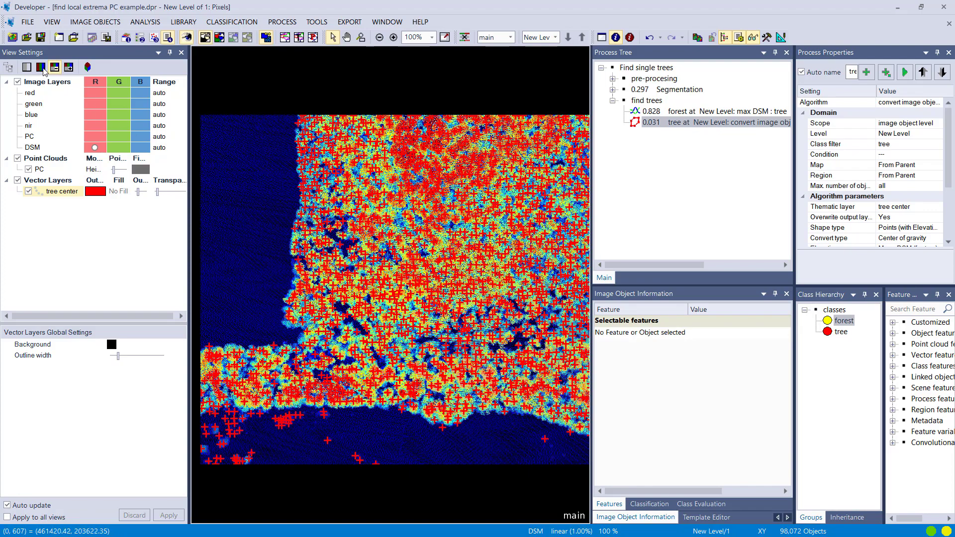